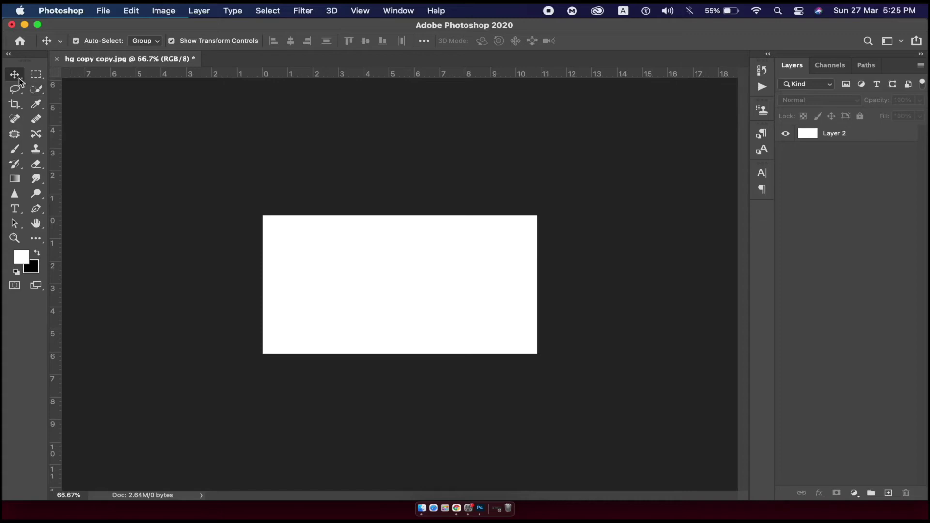
Step: Add a Gradient Fill layer above Layer 2 and open its Gradient Editor
left_click(497, 295)
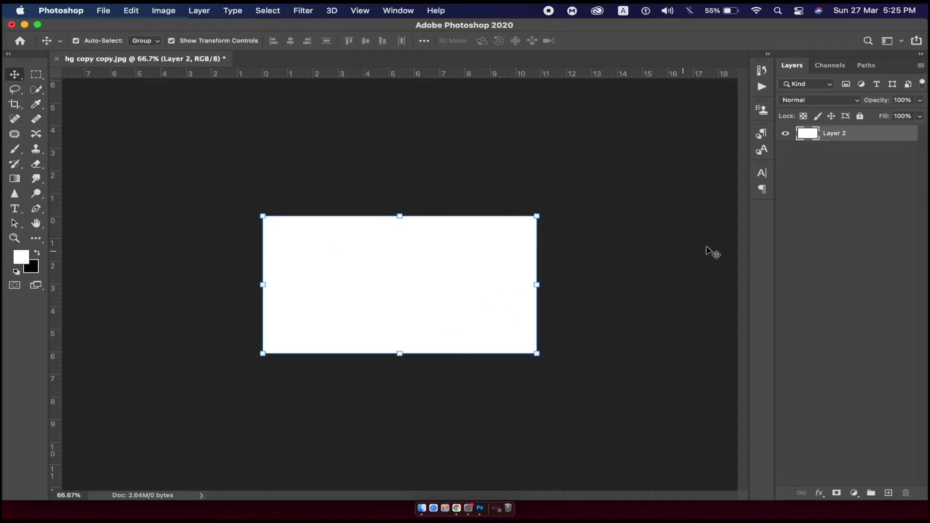
left_click(643, 284)
left_click(881, 140)
left_click(854, 493)
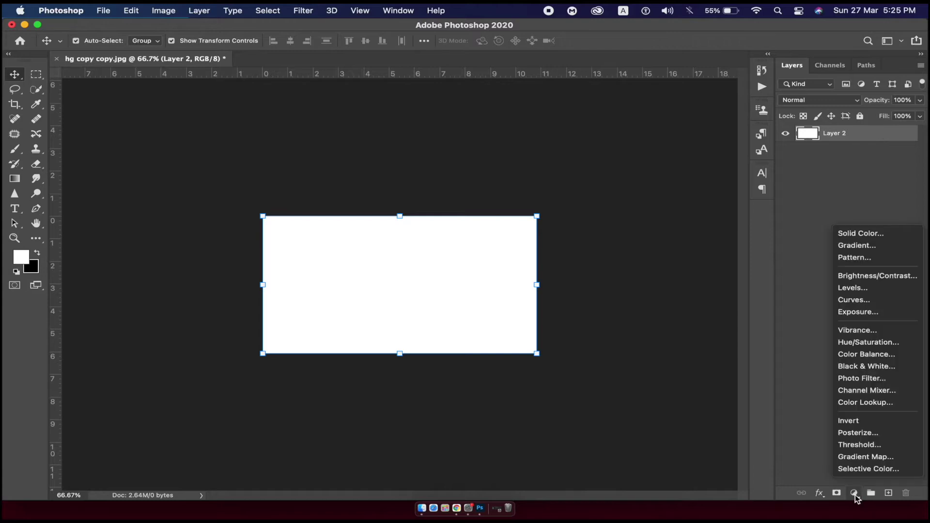
left_click(882, 244)
left_click(772, 223)
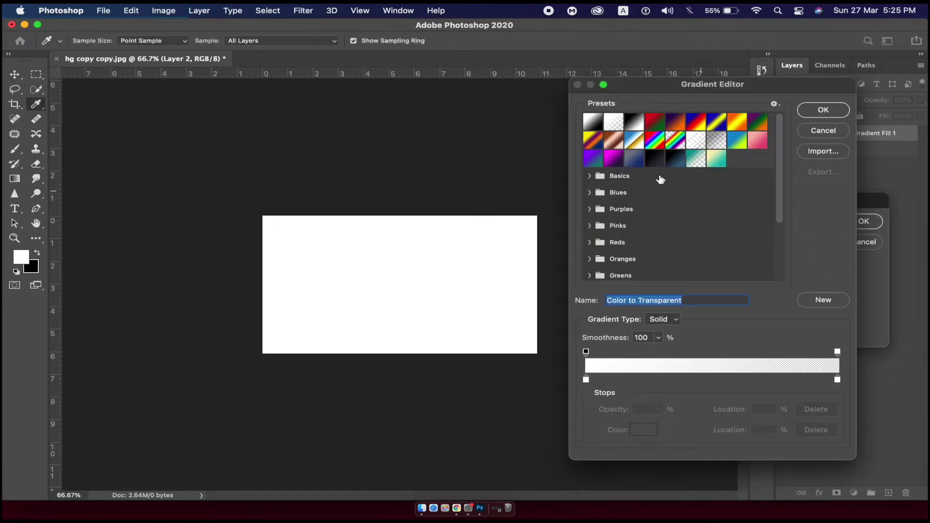
Step: Start from the Foreground to Background preset and set the left stop to pale cream
left_click(590, 126)
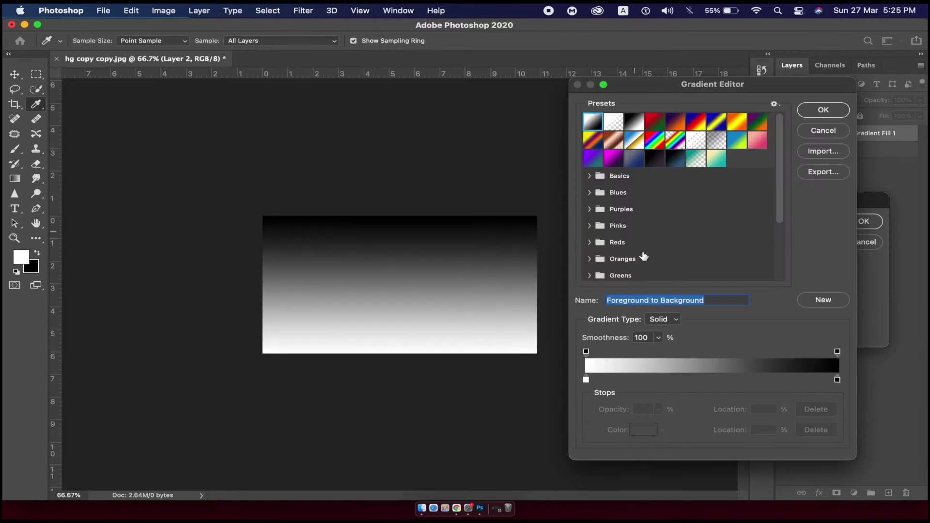
double_click(586, 380)
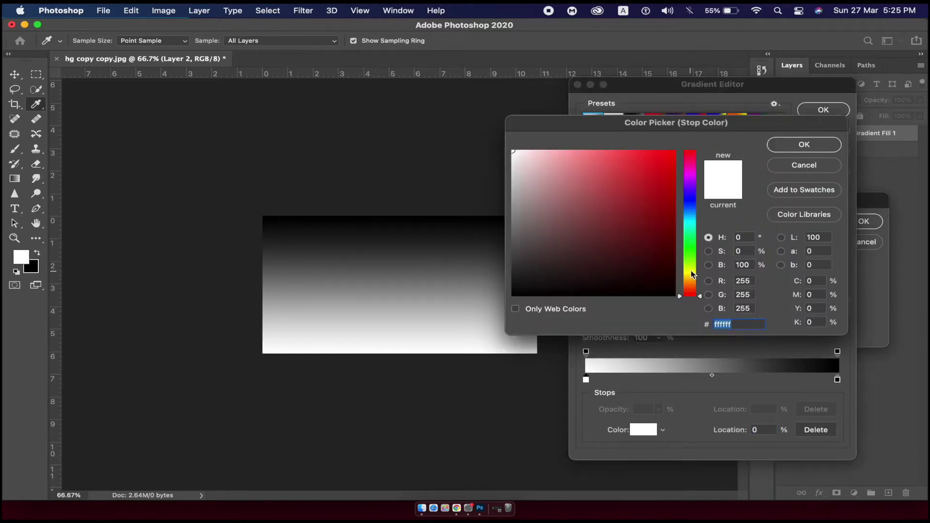
left_click(691, 272)
left_click_drag(541, 208, 555, 185)
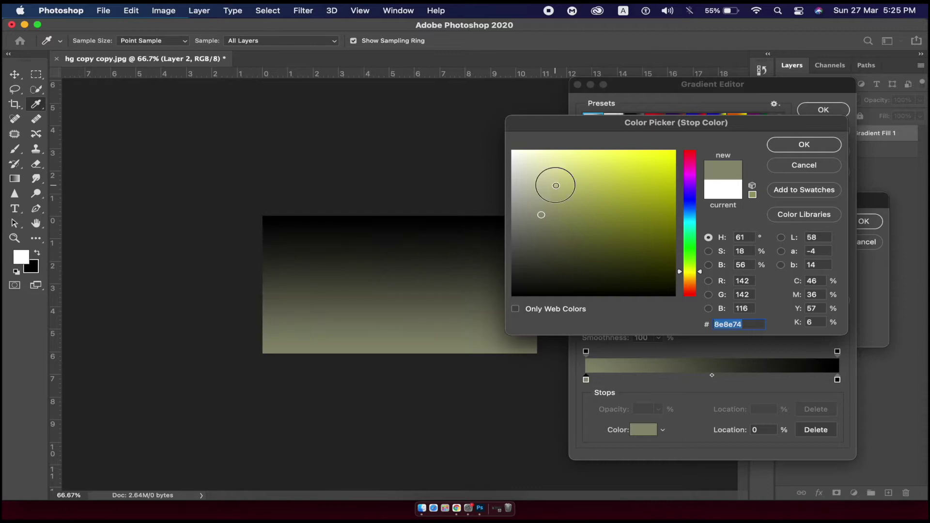
left_click(688, 279)
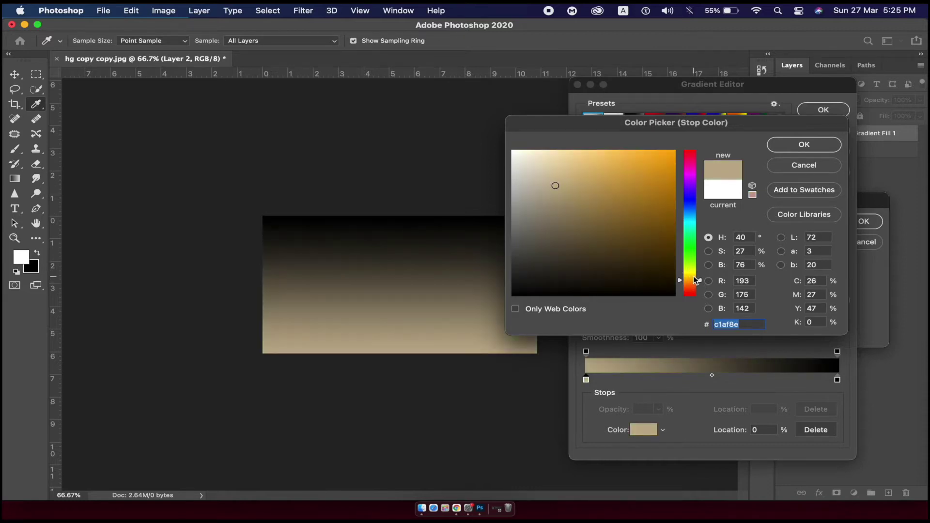
left_click_drag(554, 197, 575, 163)
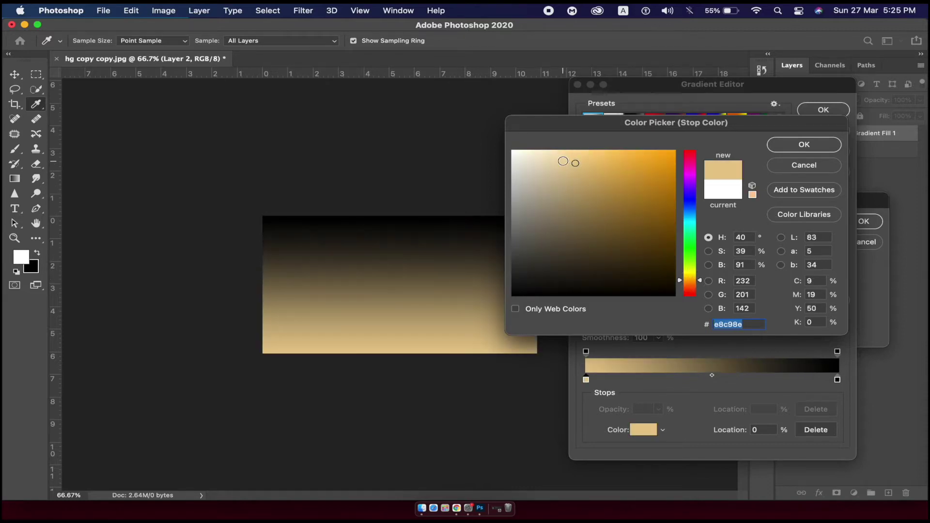
left_click(561, 158)
left_click(803, 145)
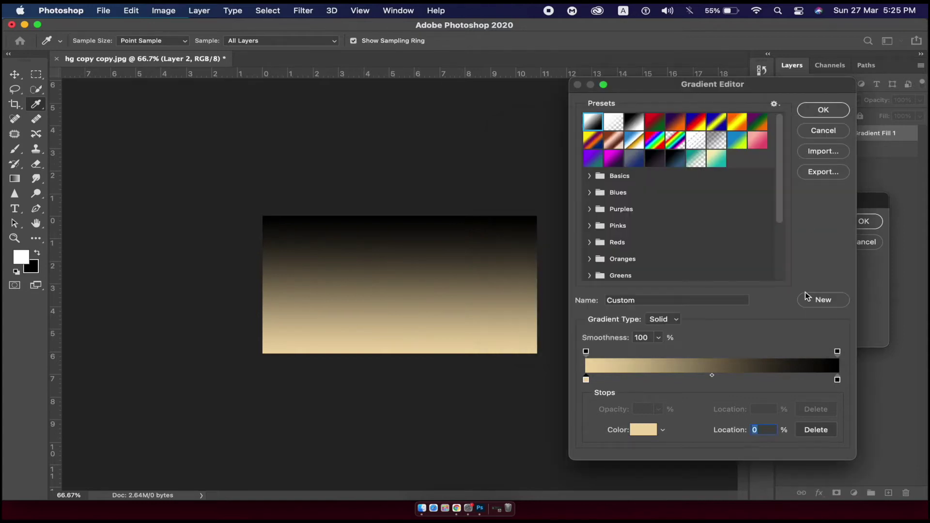
Step: Set the right stop to teal (08acae) and apply the cream-to-teal gradient at 90°
double_click(837, 381)
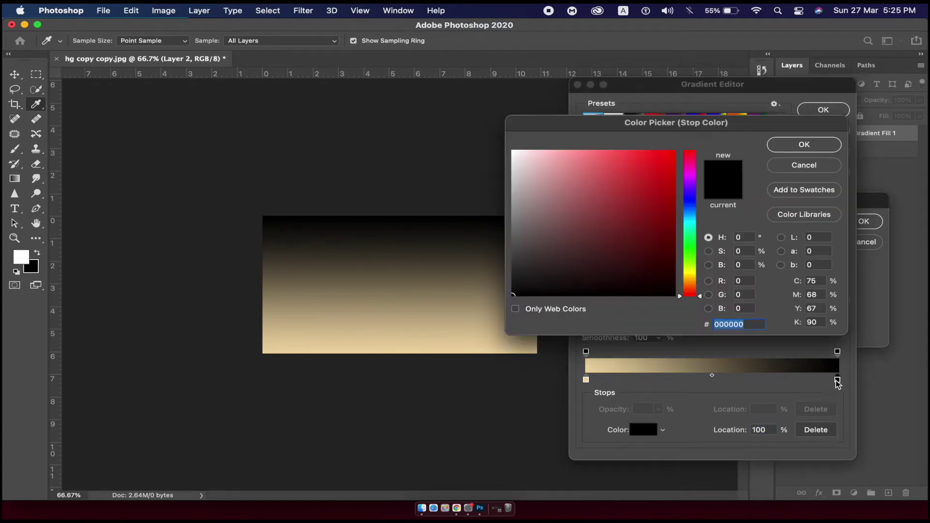
left_click(689, 222)
left_click(657, 203)
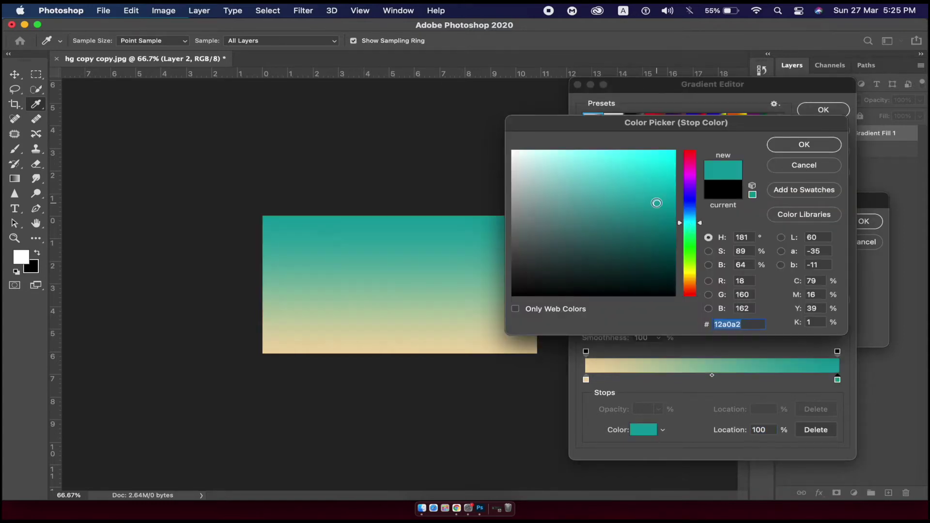
left_click_drag(658, 202, 667, 195)
left_click(801, 144)
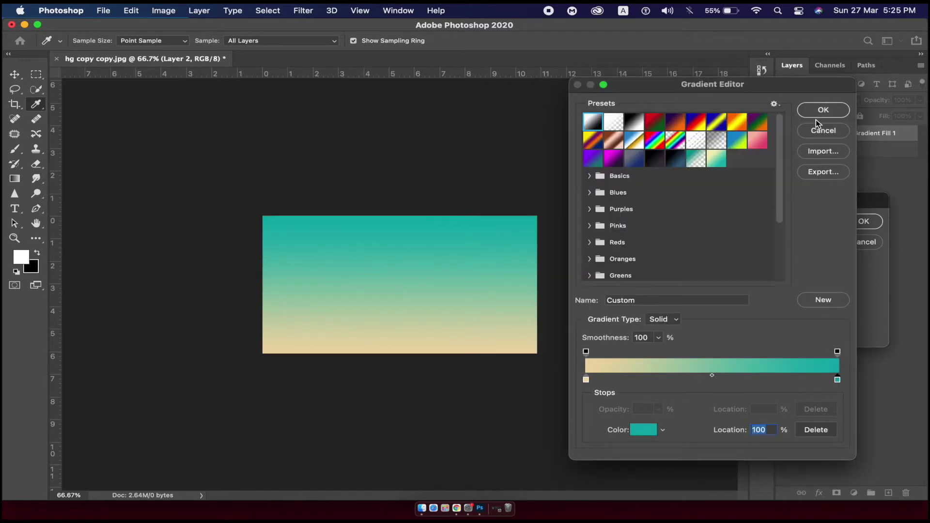
left_click(817, 115)
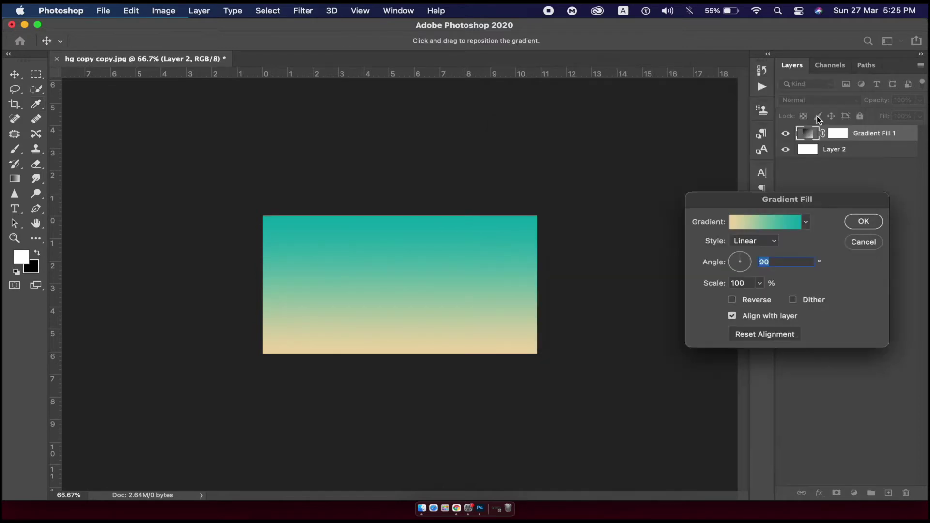
left_click(863, 221)
left_click(311, 8)
mouse_move(312, 162)
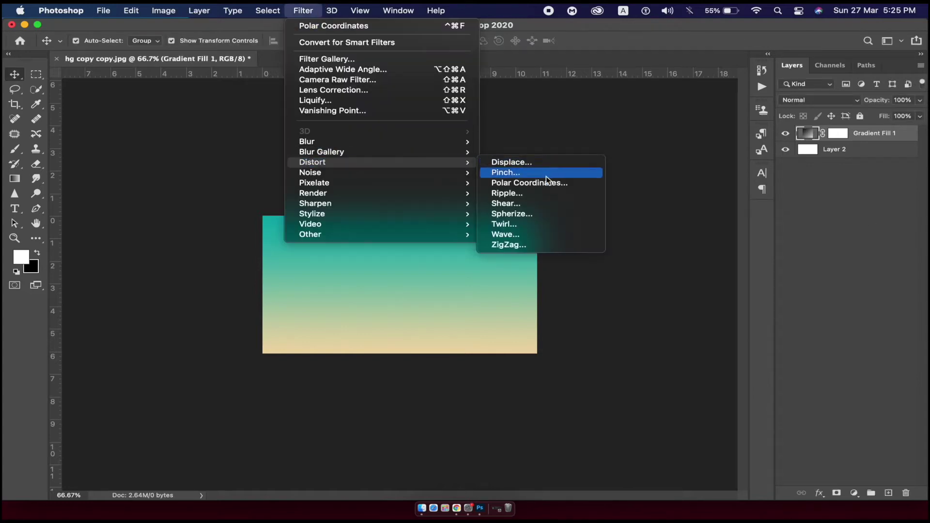
Step: Apply a Triangle Wave smart filter with Repeat Edge Pixels to create vertical teal-and-cream stripes
left_click(550, 236)
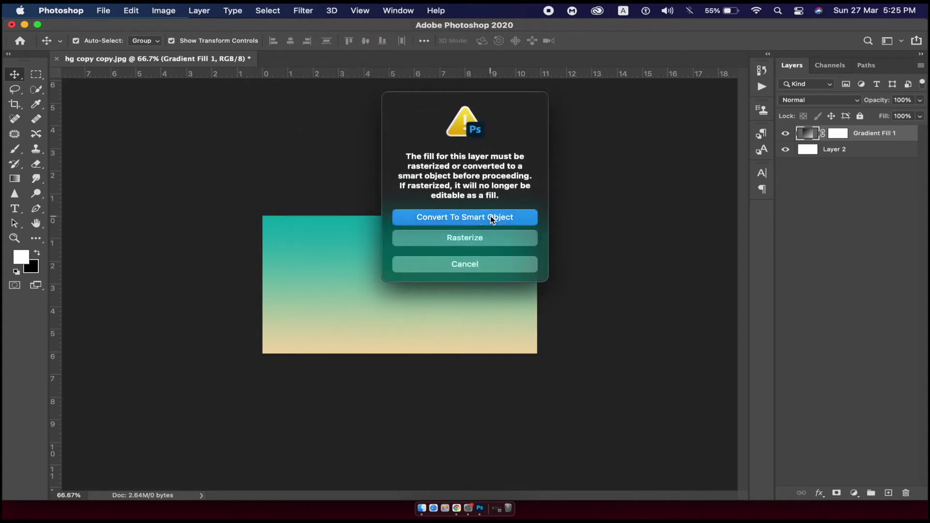
left_click(490, 217)
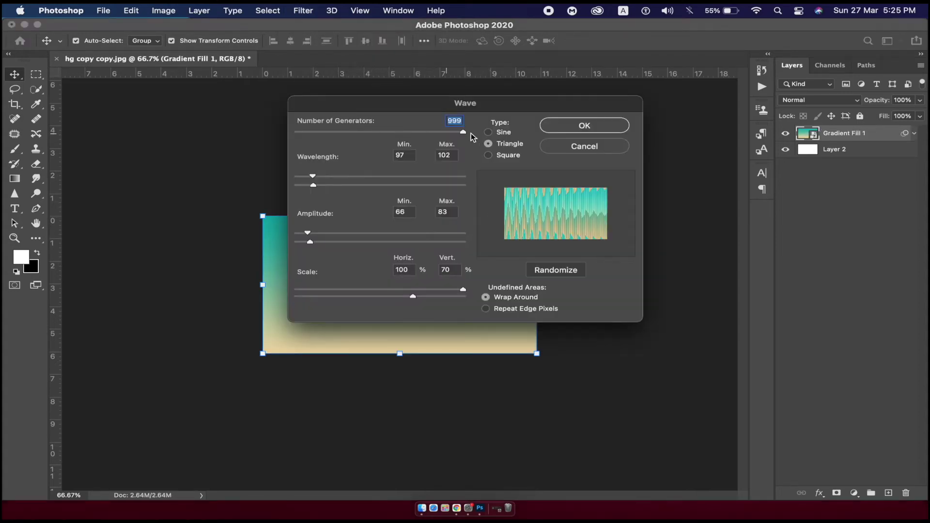
left_click(490, 133)
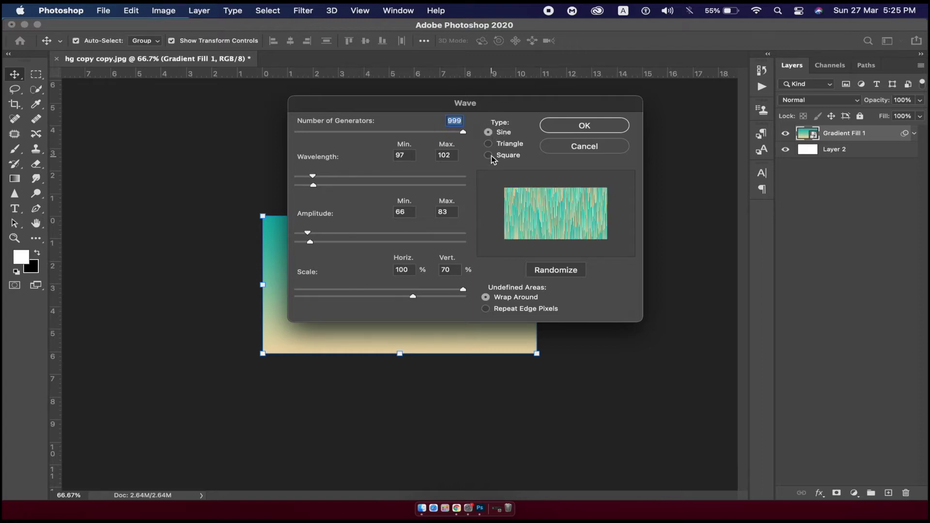
left_click(491, 156)
left_click(500, 310)
left_click(489, 144)
left_click(489, 132)
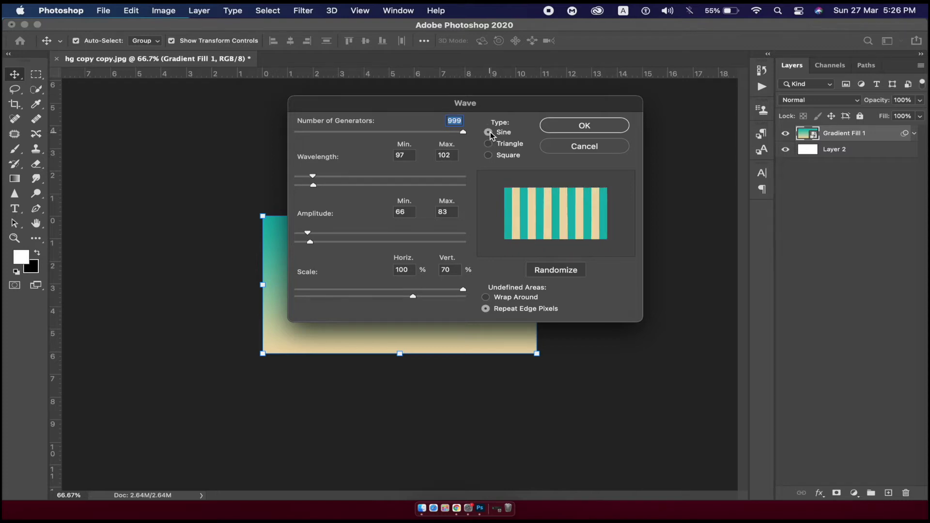
left_click(489, 144)
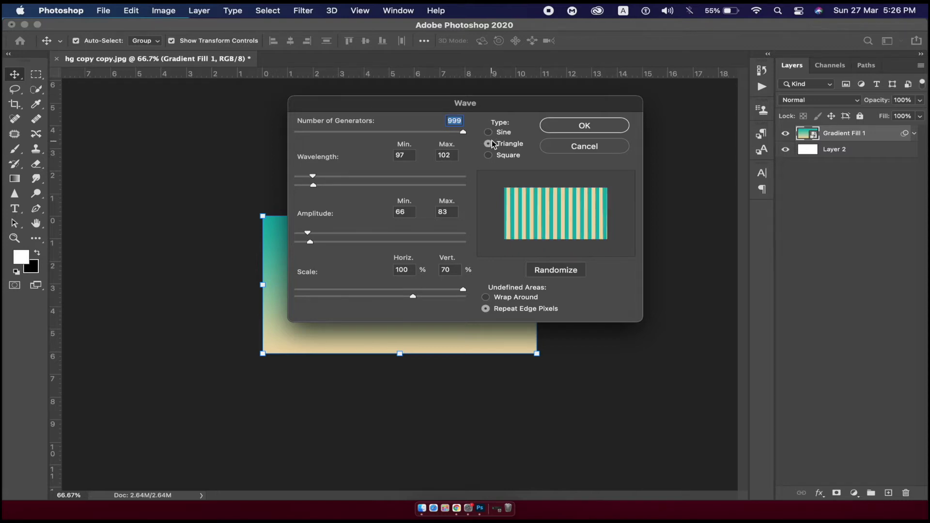
left_click(584, 127)
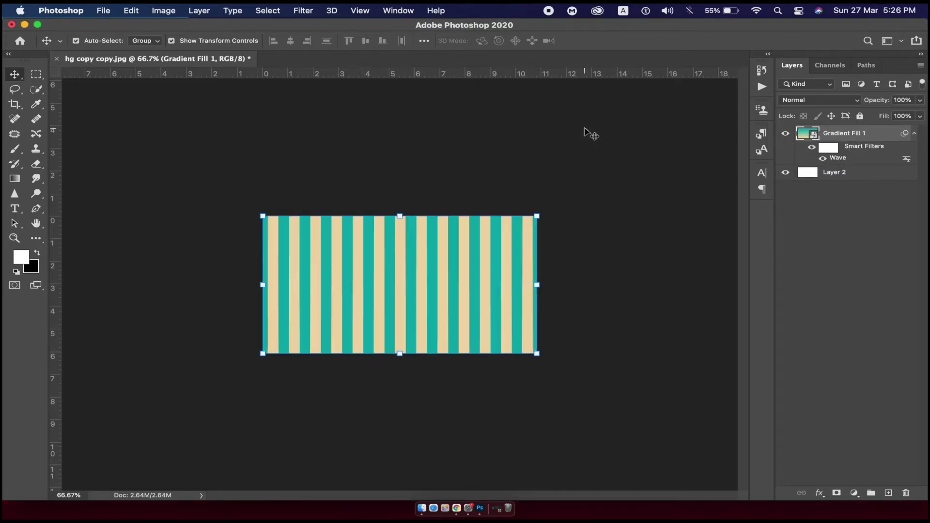
left_click(307, 10)
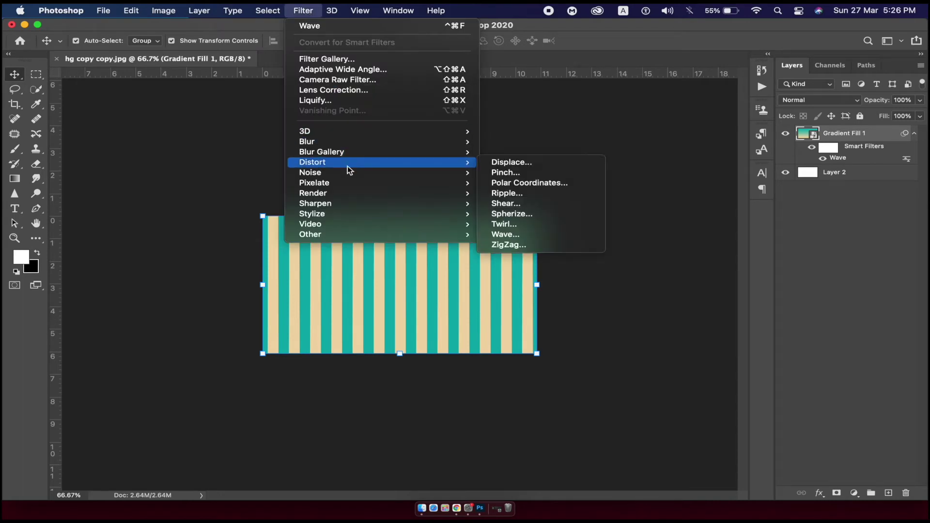
Step: Apply Polar Coordinates (Rectangular to Polar) as a smart filter, then deselect the layer
mouse_move(313, 162)
left_click(551, 182)
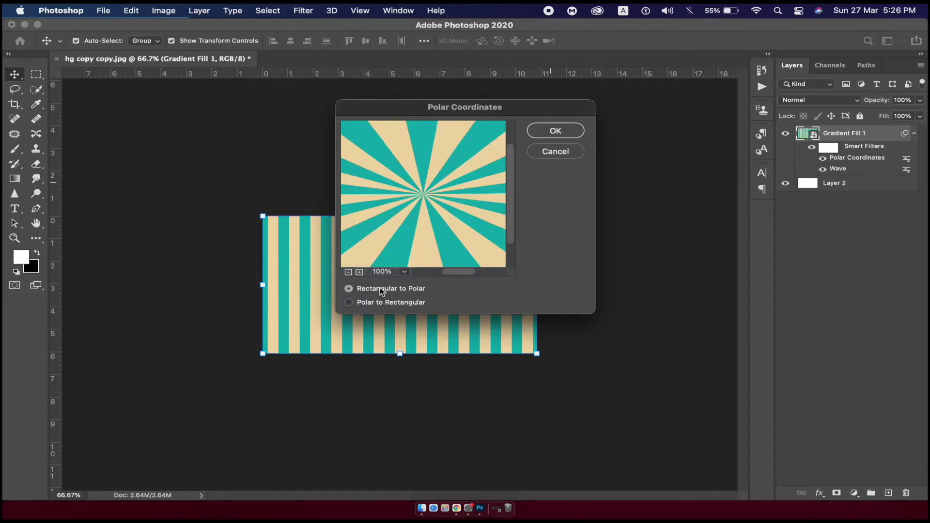
left_click_drag(451, 273, 448, 273)
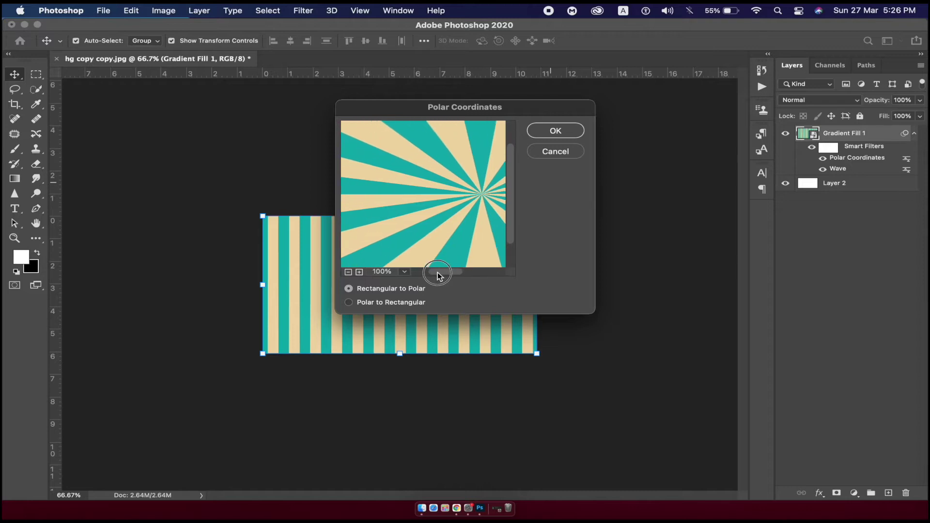
left_click(349, 302)
left_click(349, 288)
left_click(552, 134)
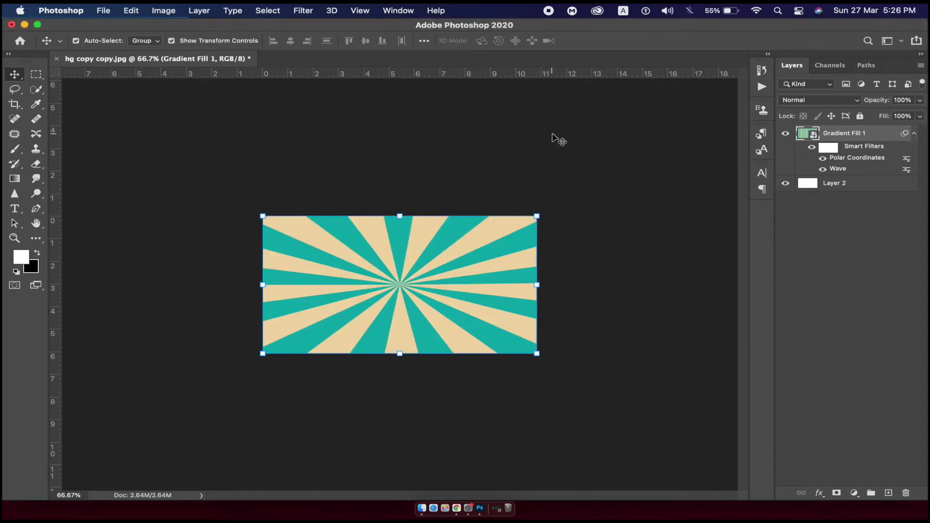
left_click(551, 133)
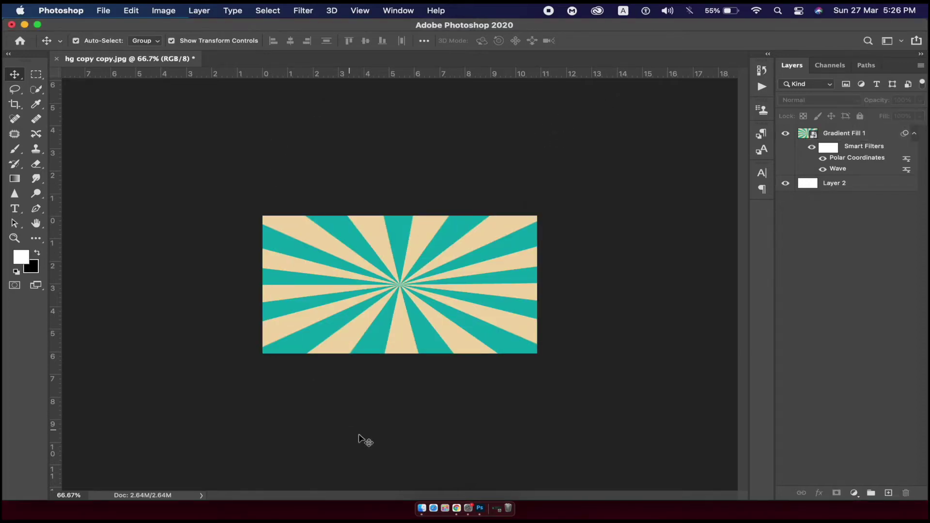
Step: In Chrome, browse the vintage style lady results and drag the downloaded photo onto the poster
left_click(457, 508)
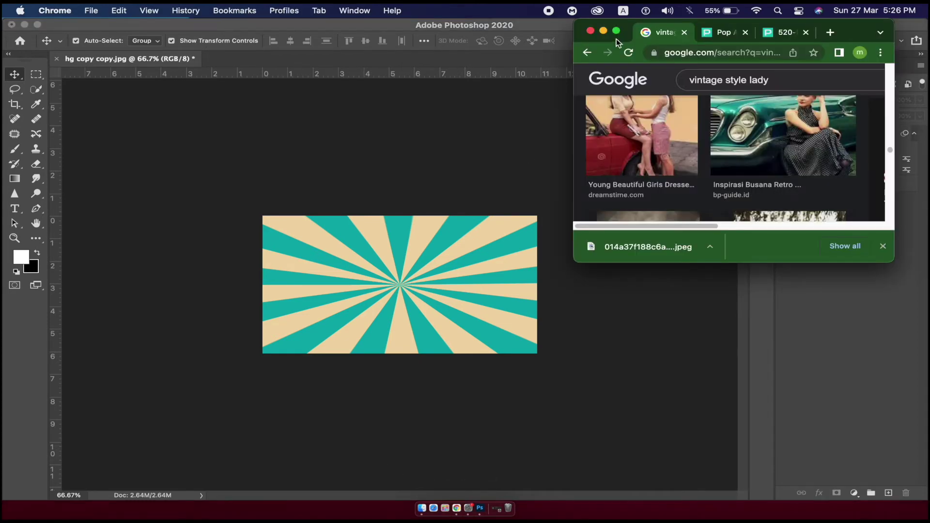
left_click(616, 31)
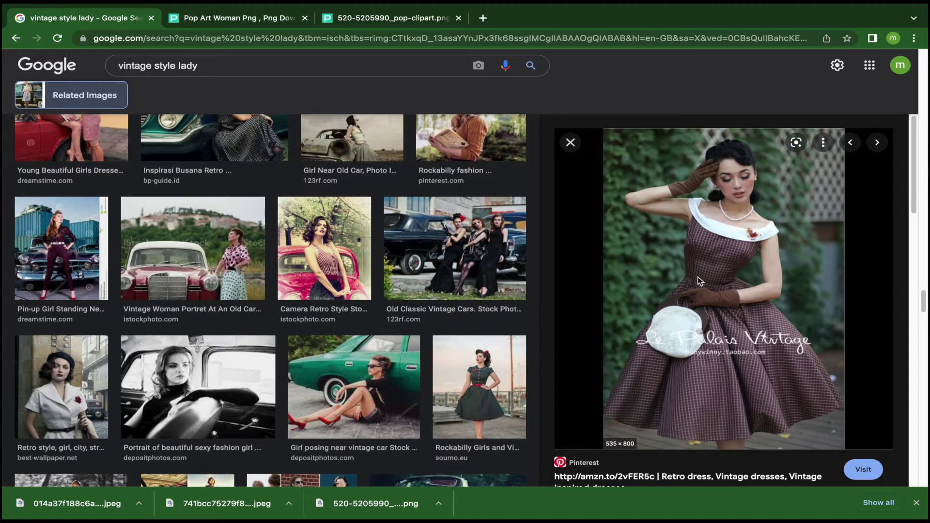
mouse_move(88, 8)
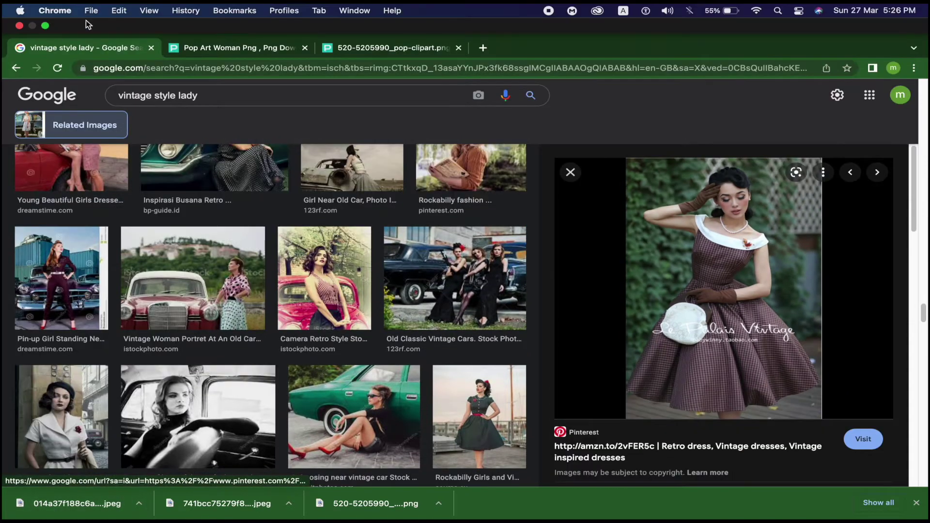
left_click(45, 26)
left_click_drag(643, 254, 359, 273)
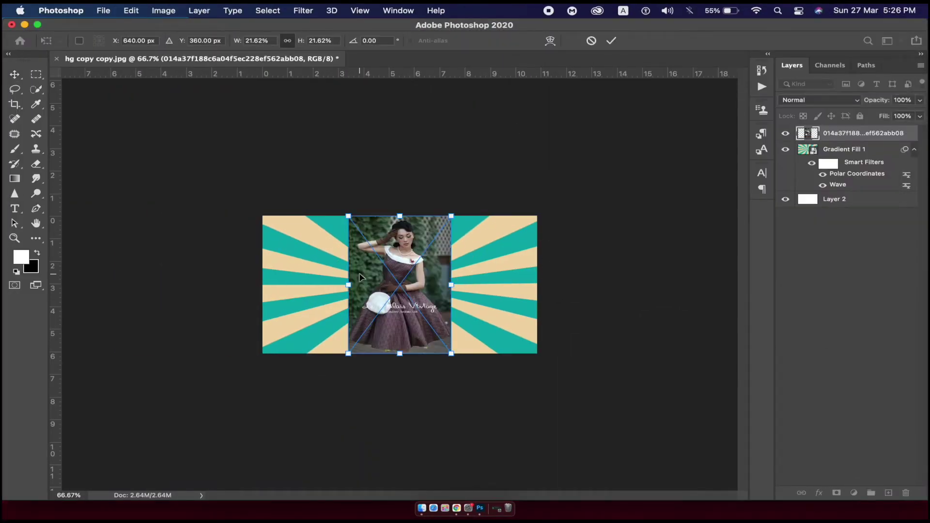
Step: Scale the placed woman photo to about 33% and centre it over the sunburst
left_click_drag(415, 277, 419, 314)
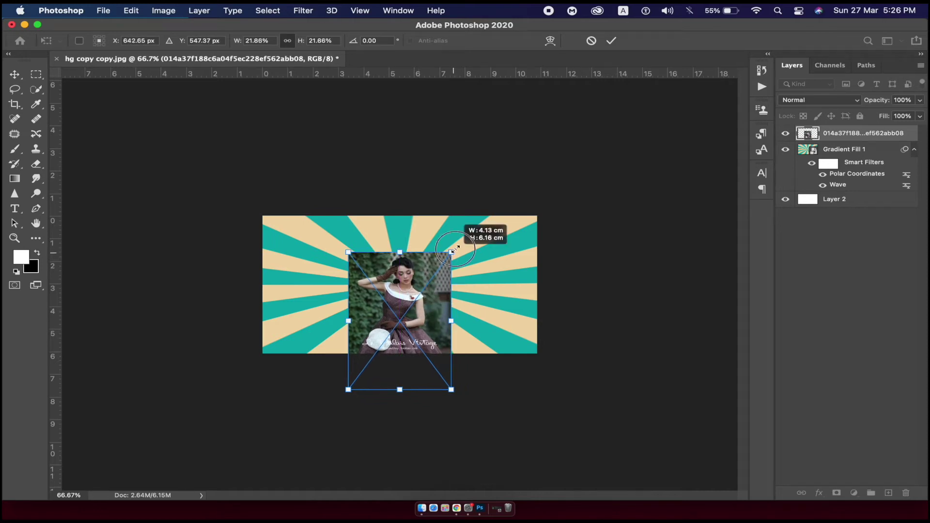
left_click_drag(451, 252, 484, 204)
left_click_drag(418, 279, 400, 315)
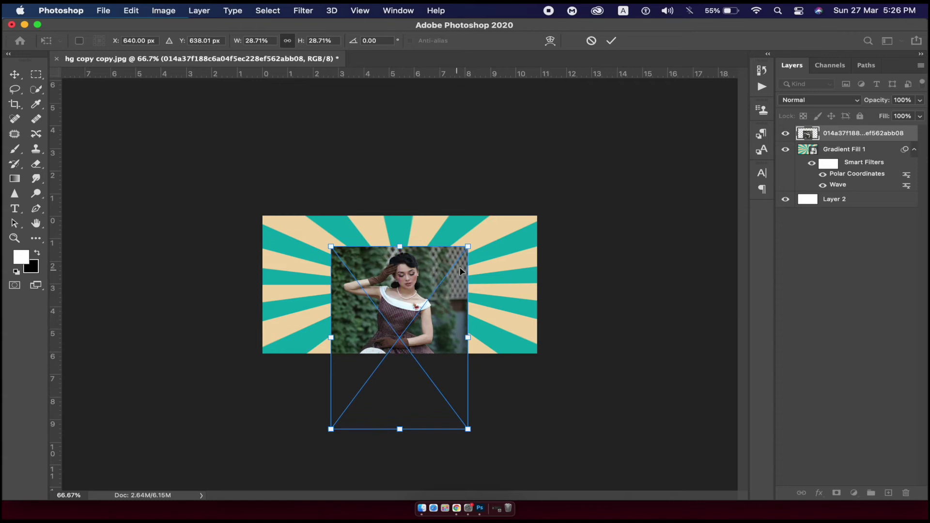
left_click_drag(469, 253, 488, 219)
left_click_drag(453, 275, 443, 288)
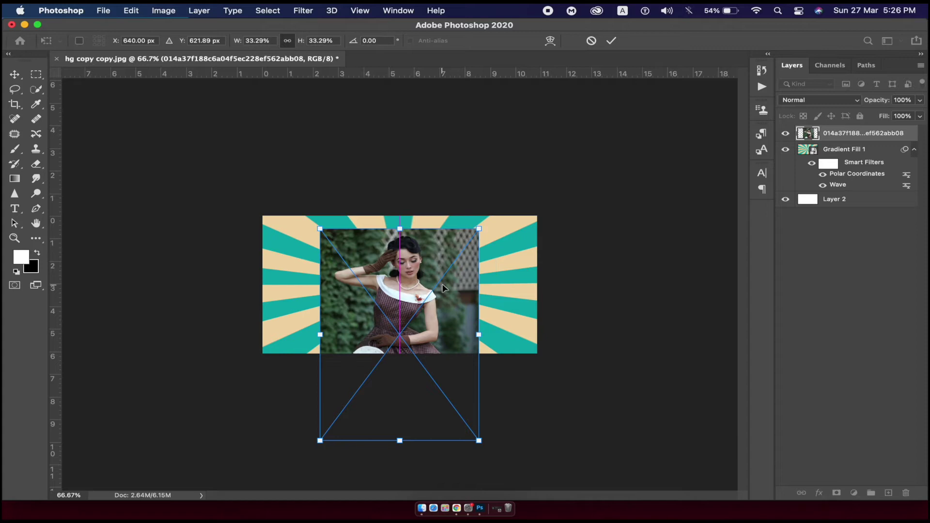
left_click(611, 42)
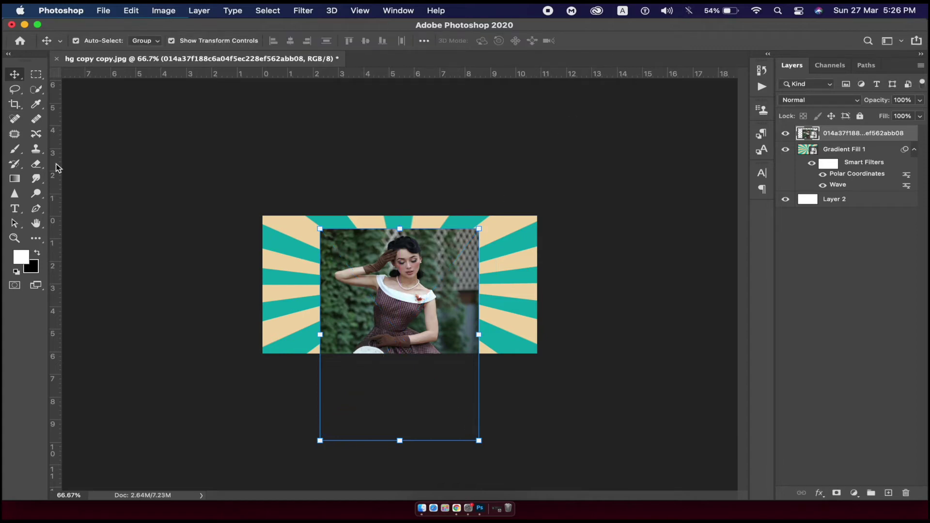
key("c")
double_click(399, 289)
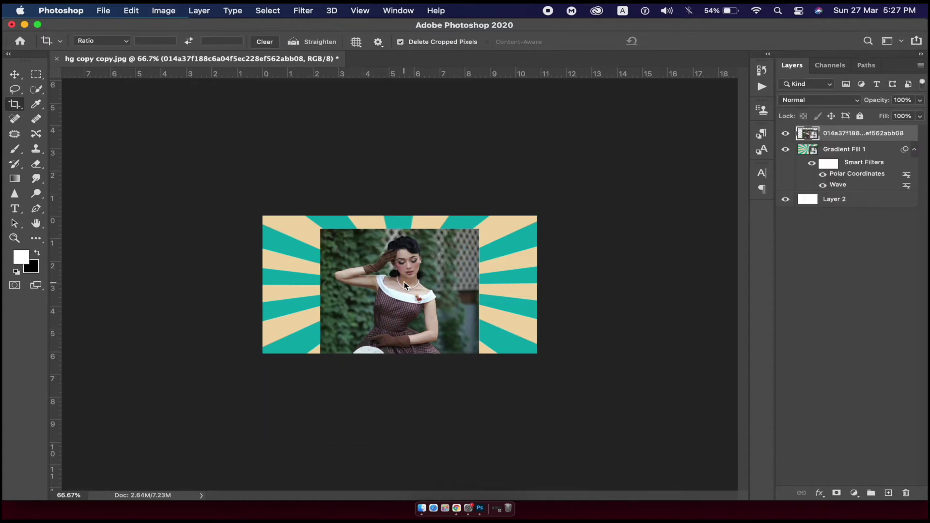
Step: Zoom to 200% on the woman and choose the Quick Selection Tool
left_click(14, 238)
left_click(503, 301)
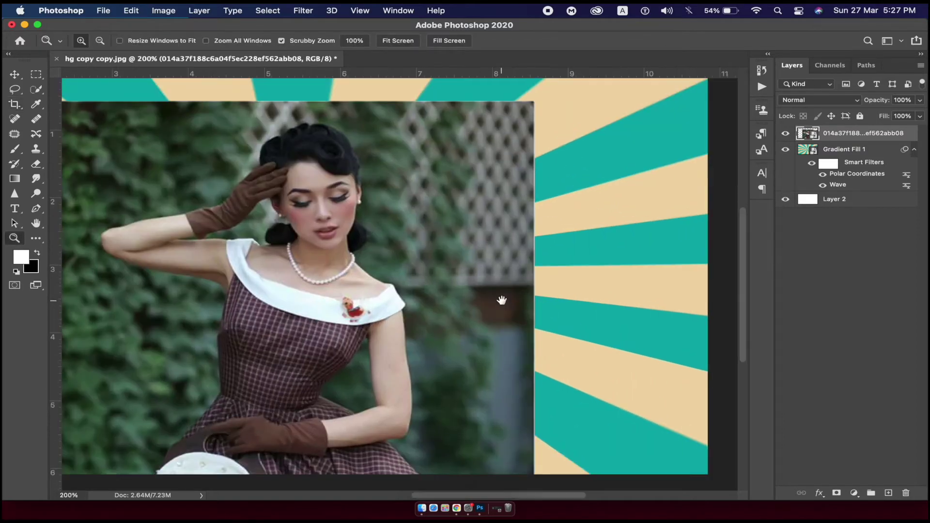
left_click_drag(501, 300, 638, 297)
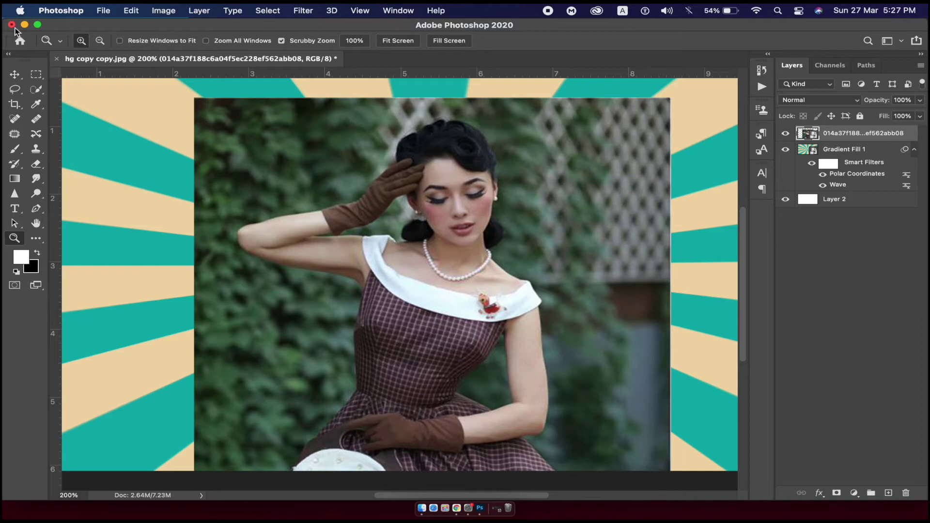
left_click(35, 89)
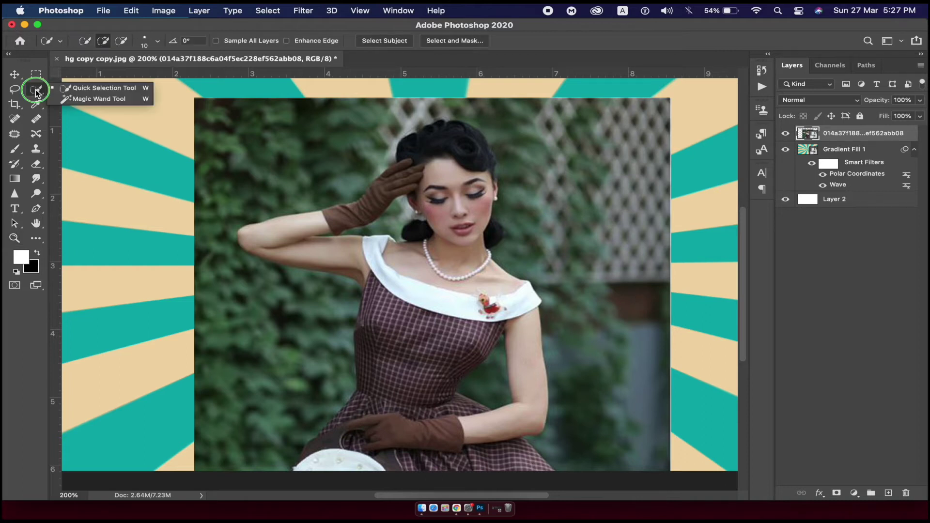
left_click(85, 100)
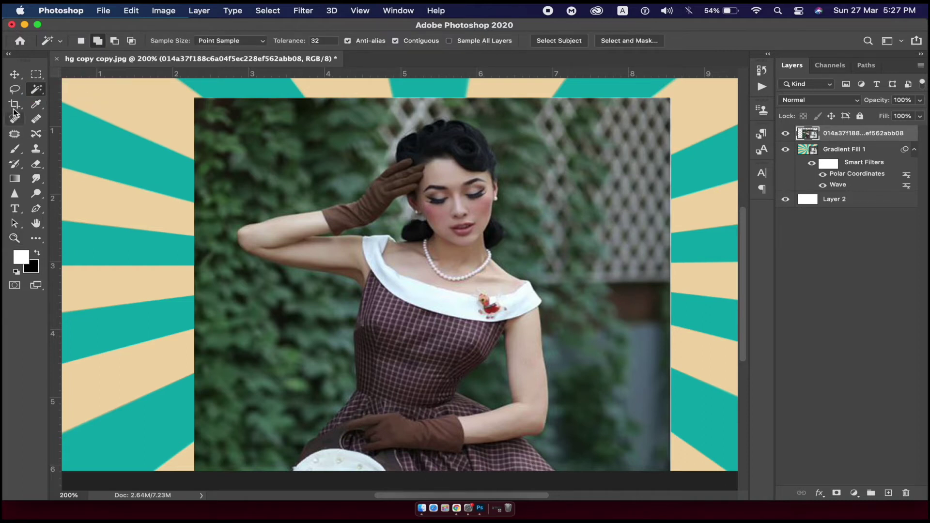
left_click(36, 90)
left_click(78, 88)
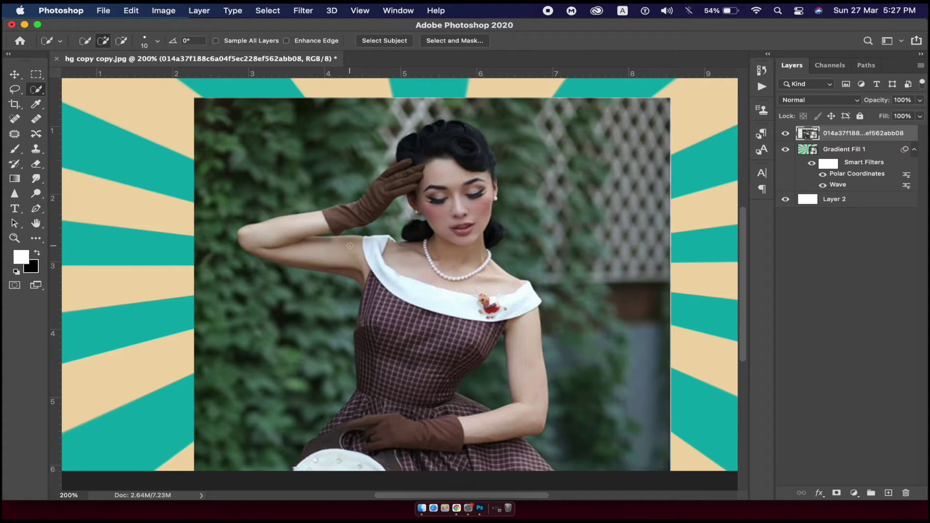
Step: Quick-select the raised arm and glove, face edge, hair buns and white collar, subtracting stray background
left_click_drag(339, 213, 393, 185)
key("ctrl+z")
mouse_move(393, 185)
left_mouse_down()
mouse_move(278, 228)
mouse_move(370, 286)
mouse_move(418, 218)
left_mouse_up()
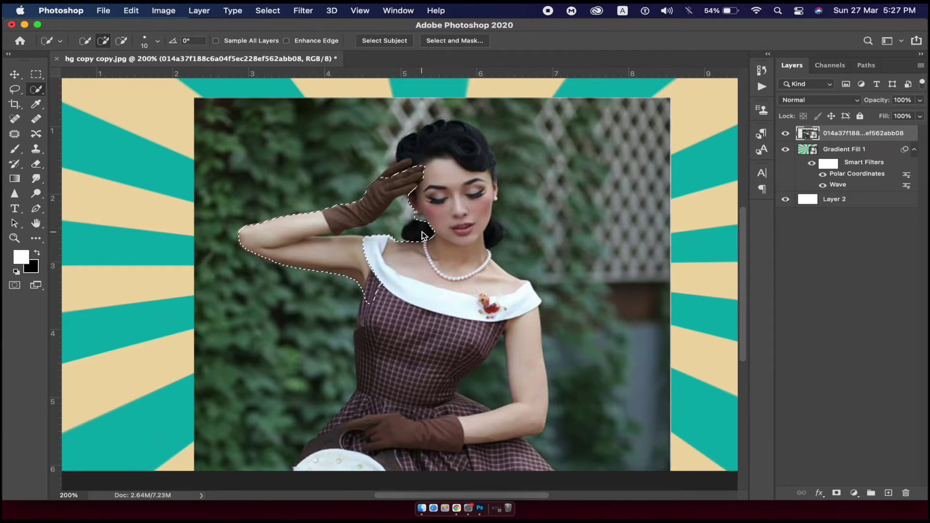
left_click(434, 195)
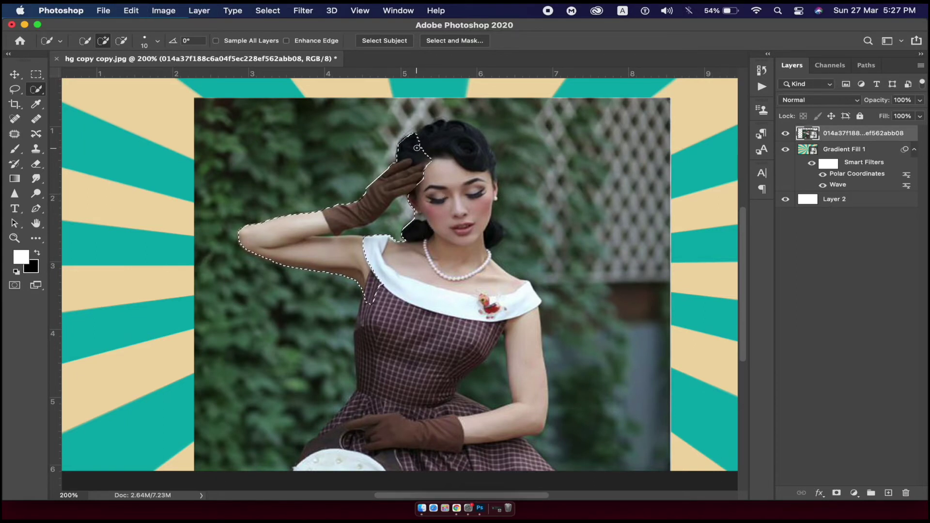
left_click_drag(445, 137, 444, 136)
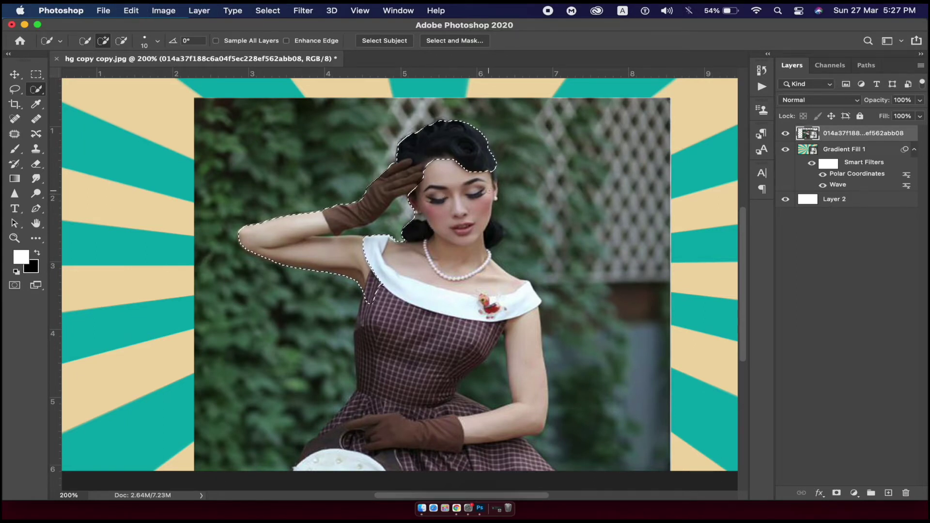
left_click_drag(471, 183, 491, 269)
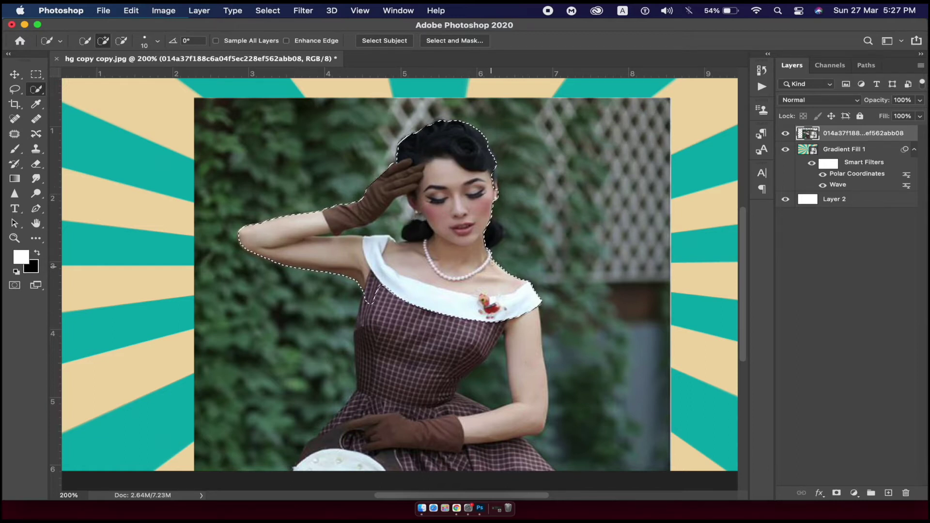
left_click(497, 231)
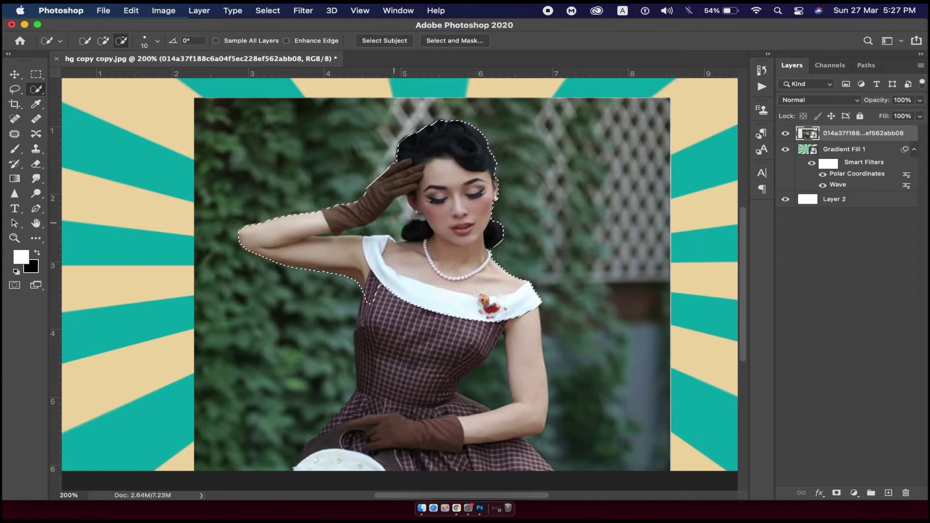
mouse_move(389, 205)
left_mouse_down()
mouse_move(366, 231)
mouse_move(417, 221)
left_mouse_up()
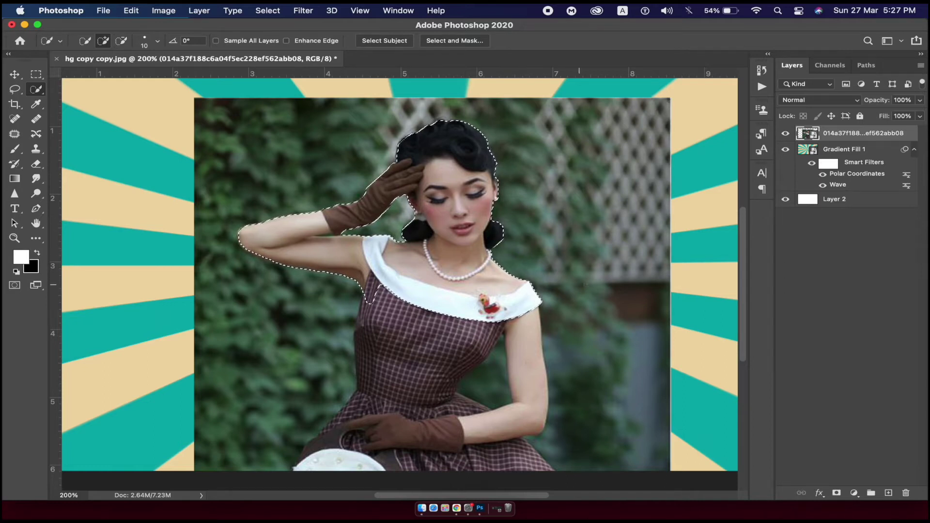
scroll(626, 245, "down", 2)
scroll(530, 216, "down", 3)
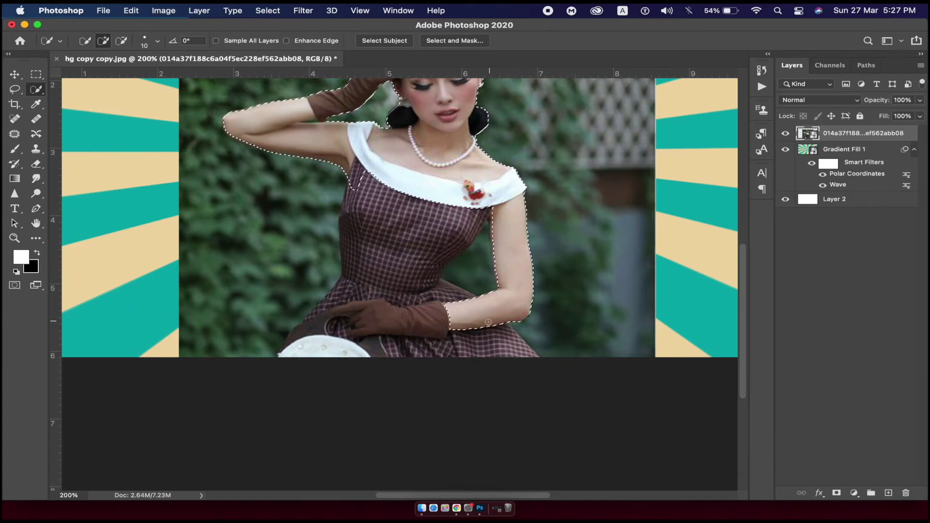
Step: Add the dress and lower glove, subtract the waist gap, then invert the selection
left_click(482, 344)
mouse_move(482, 344)
left_mouse_down()
mouse_move(353, 329)
mouse_move(298, 340)
left_mouse_up()
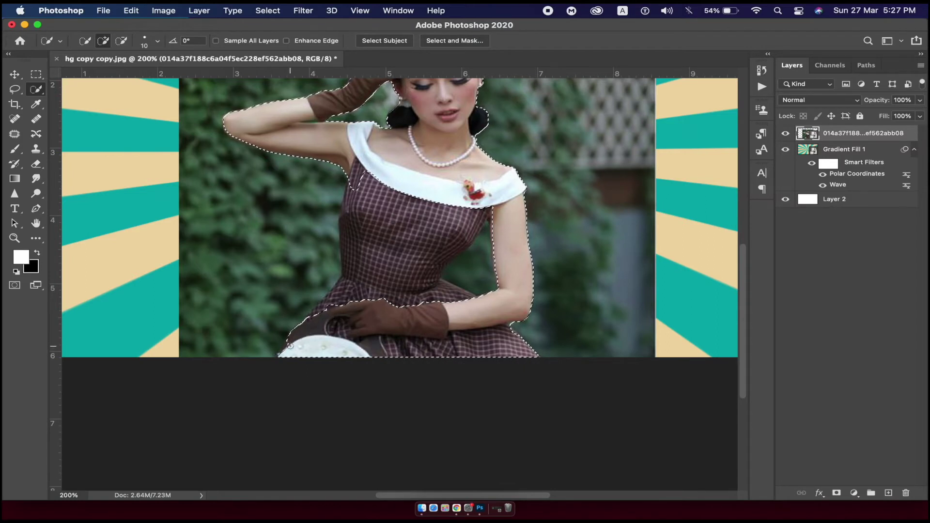
mouse_move(286, 350)
left_mouse_down()
mouse_move(319, 313)
mouse_move(383, 281)
left_mouse_up()
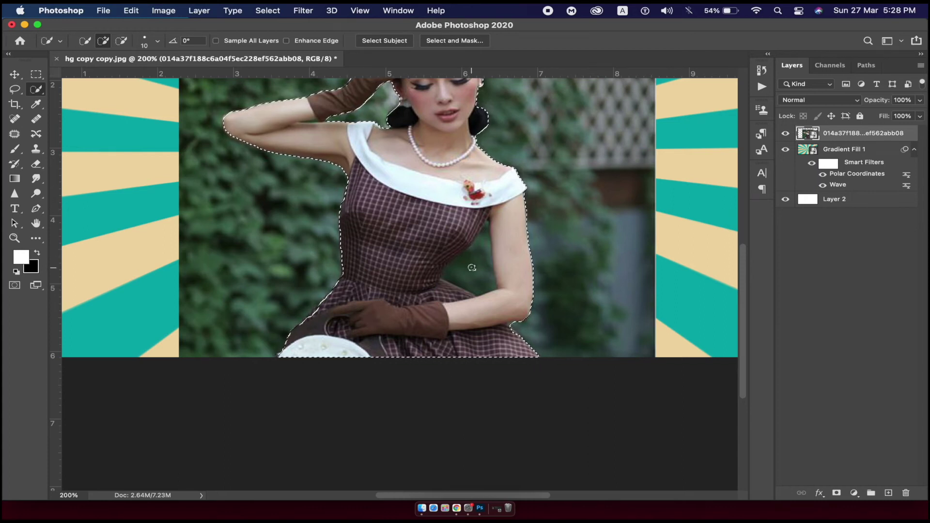
left_click_drag(471, 267, 437, 257)
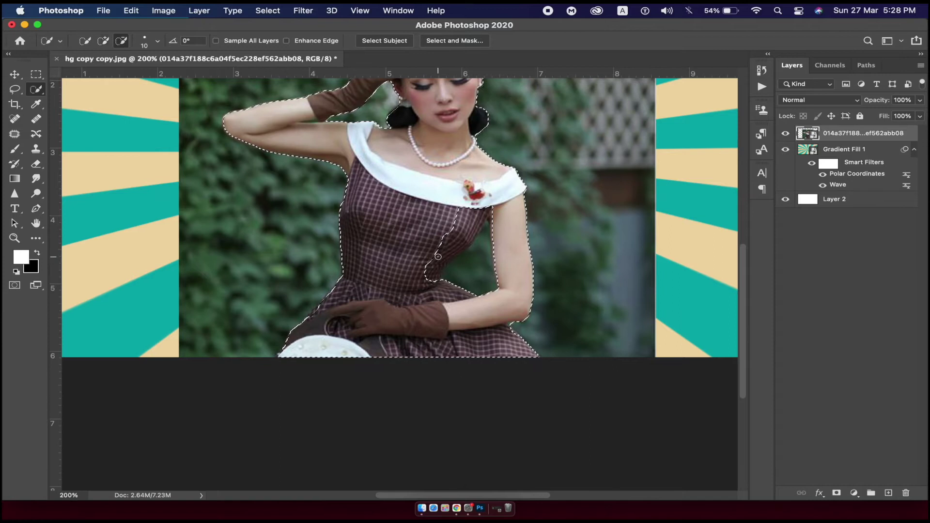
left_click_drag(439, 253, 473, 225)
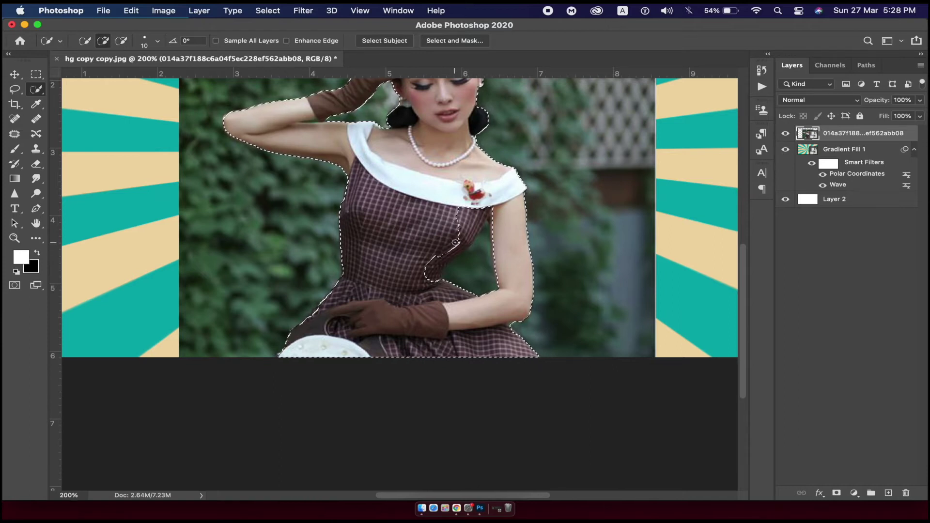
mouse_move(474, 226)
left_mouse_down()
mouse_move(438, 266)
mouse_move(442, 259)
left_mouse_up()
left_click_drag(451, 275, 474, 250)
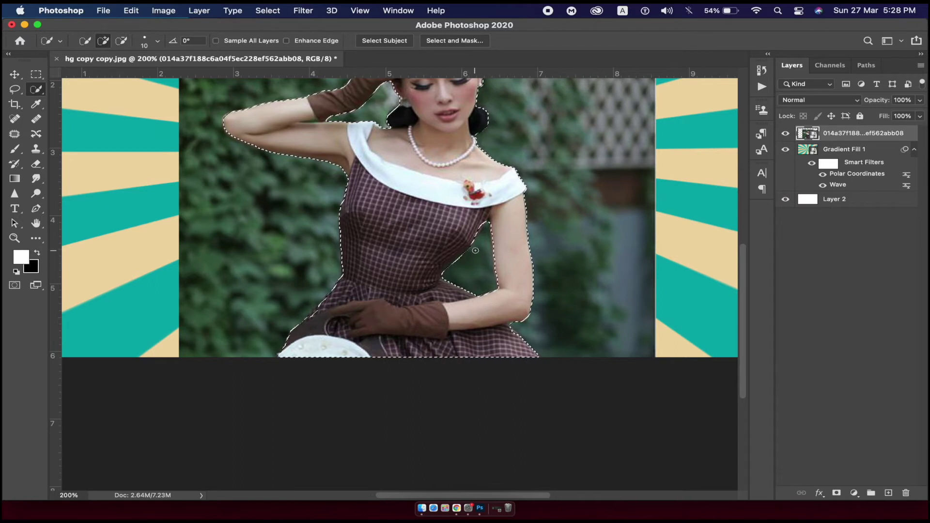
scroll(579, 273, "down", 2)
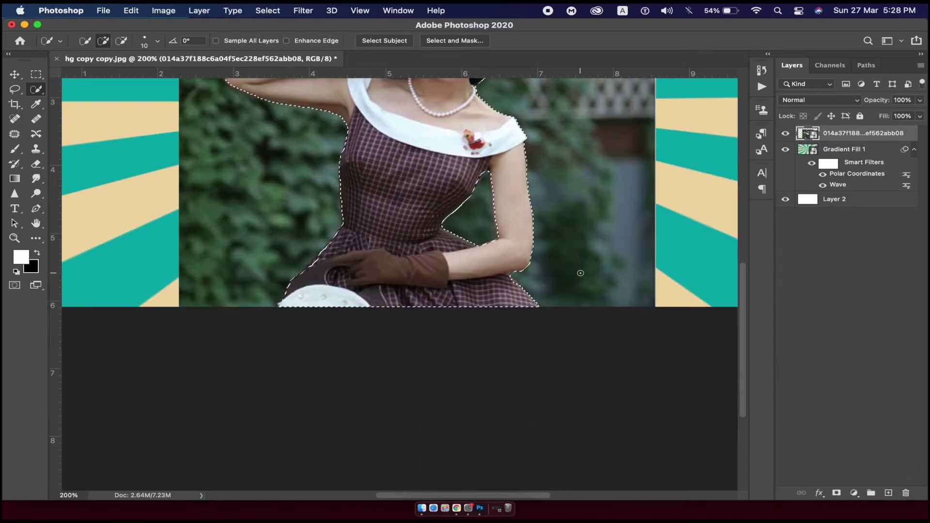
scroll(579, 273, "up", 3)
scroll(580, 271, "up", 4)
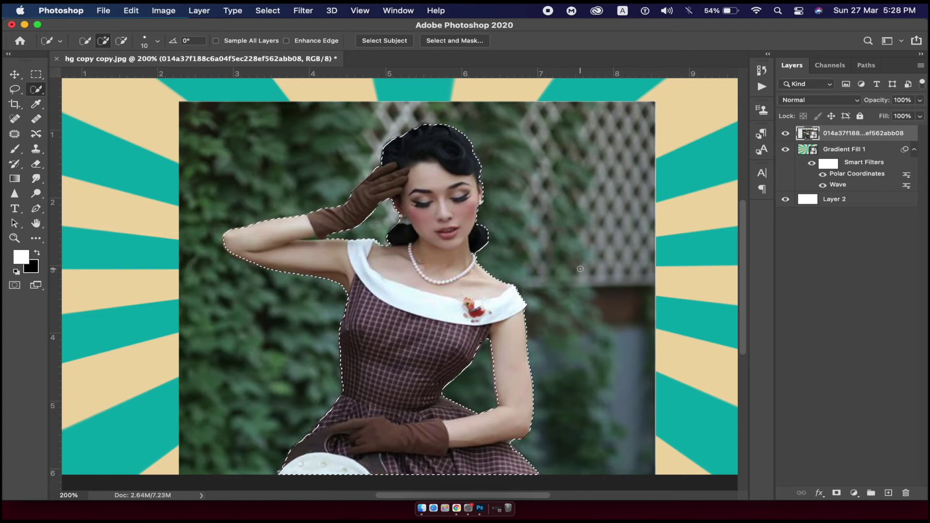
right_click(580, 271)
left_click(588, 271)
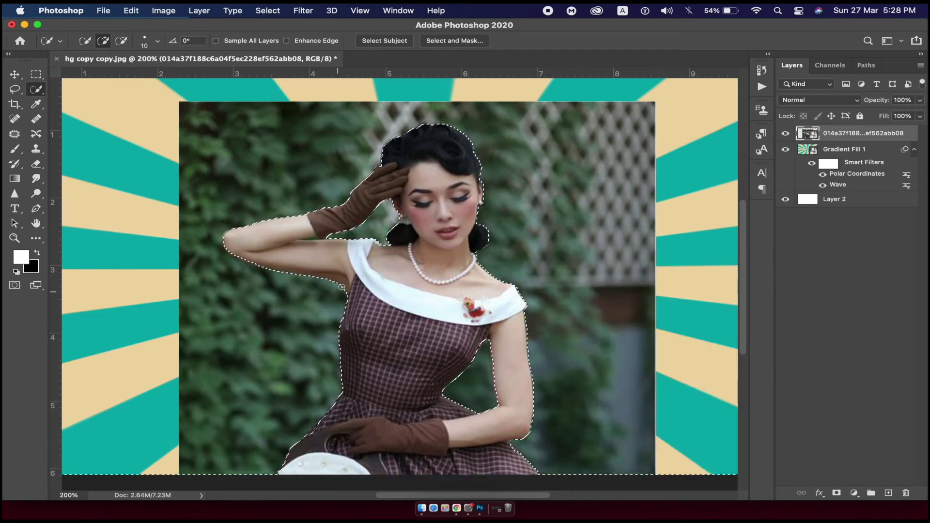
Step: Rasterize the photo layer, delete the selected green background and deselect
key("e")
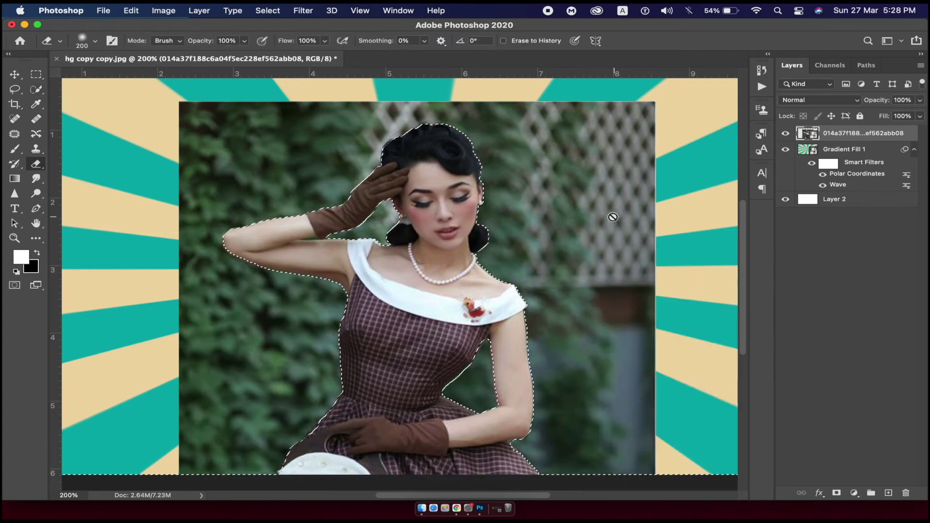
left_click(603, 214)
left_click(495, 231)
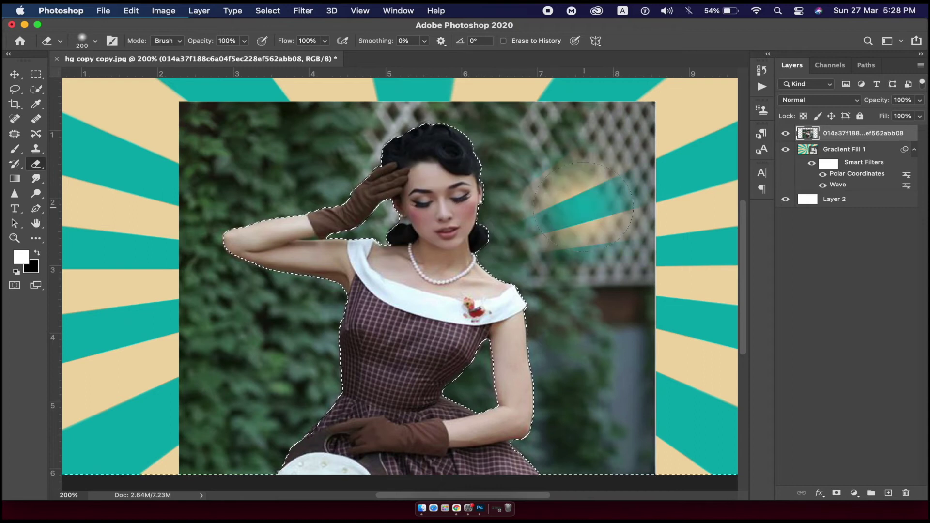
key("Delete")
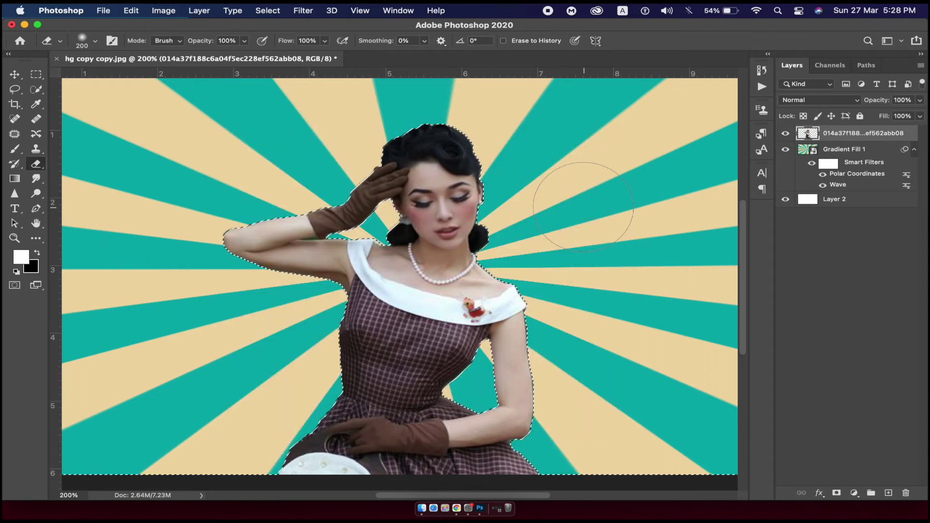
key("ctrl+d")
key("v")
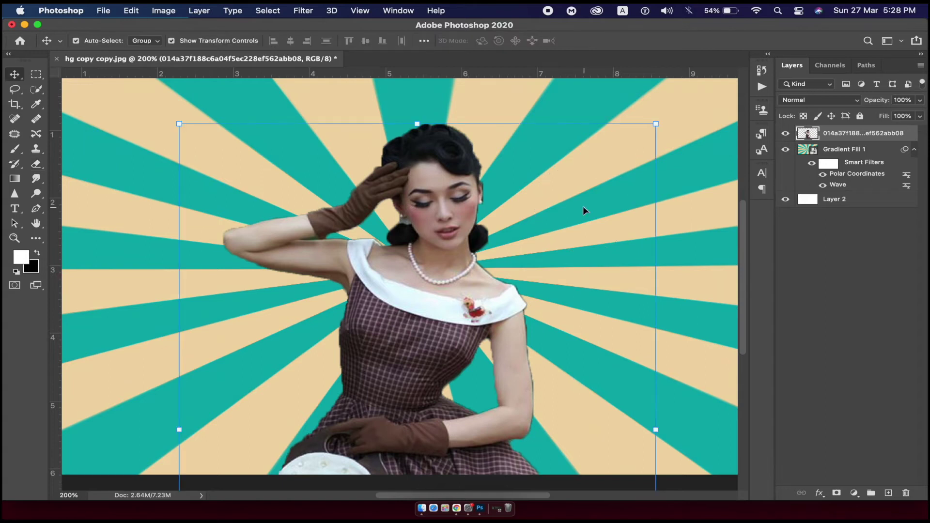
scroll(583, 207, "up", 3)
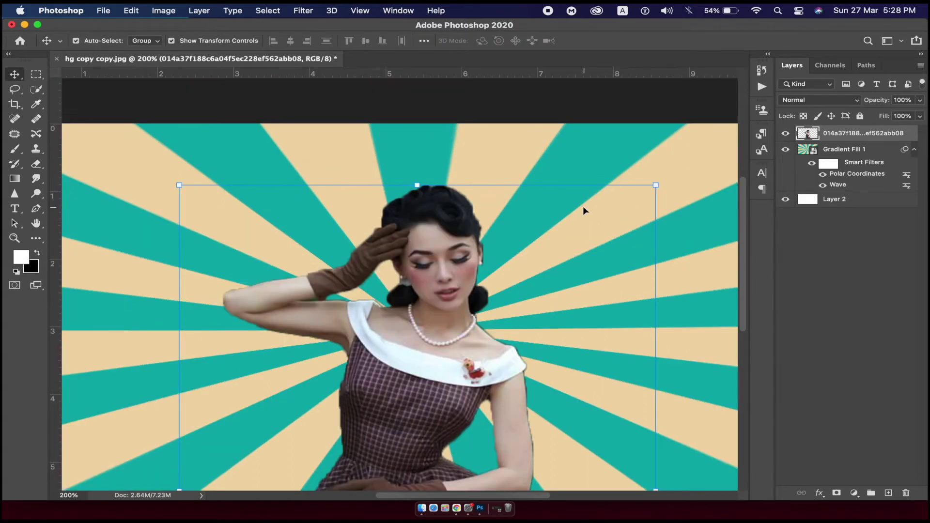
Step: Set the Eraser to a 20 px soft brush
key("e")
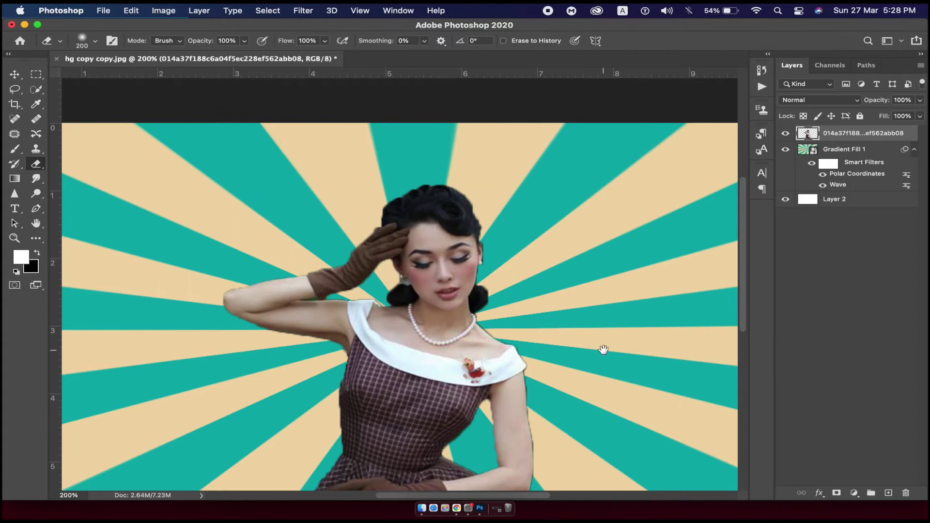
left_click_drag(603, 349, 560, 233)
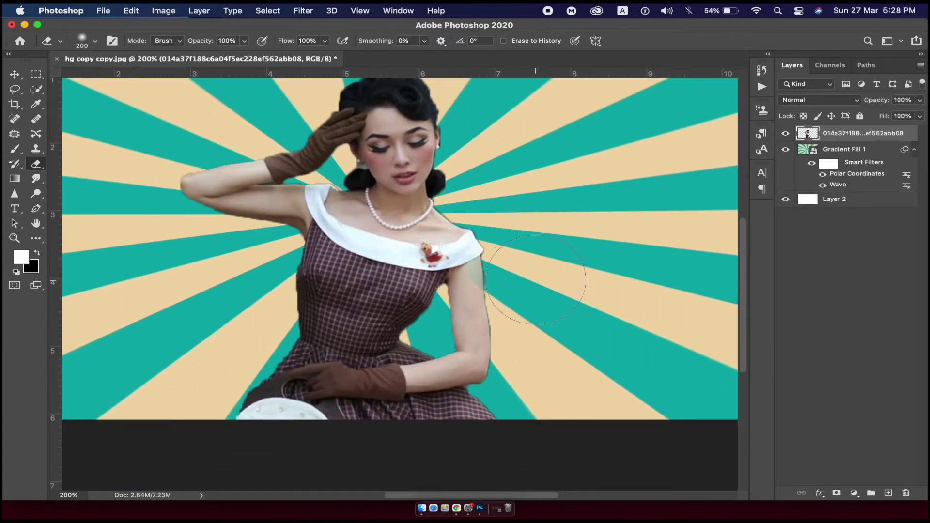
right_click(536, 281)
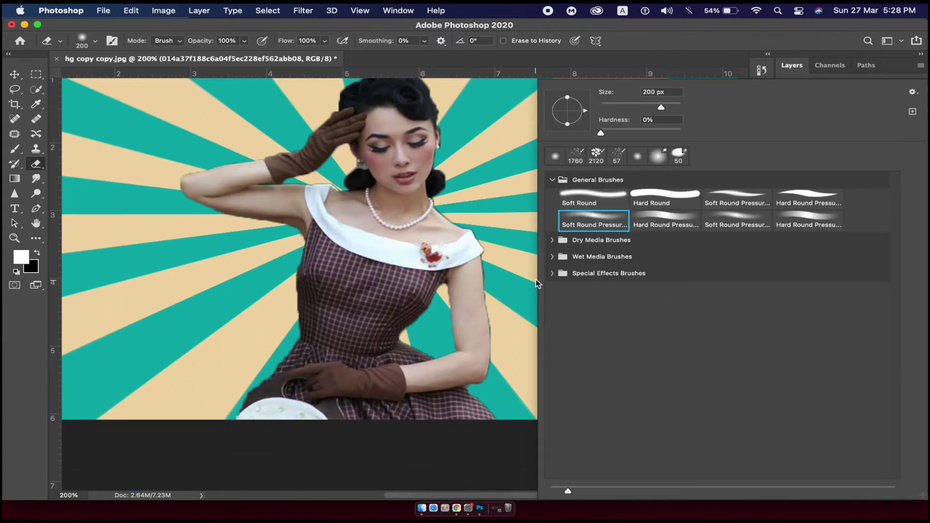
left_click_drag(622, 103, 616, 103)
key("Return")
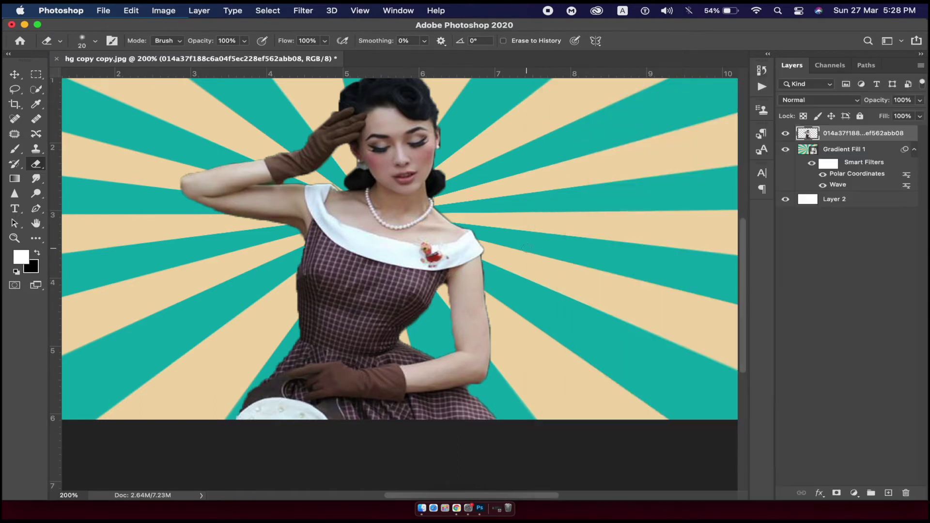
Step: Erase the dark and teal fringe along the arm and dress edges, then fit the image on screen
left_click_drag(487, 259, 494, 372)
left_click_drag(178, 179, 286, 141)
mouse_move(213, 216)
left_mouse_down()
mouse_move(297, 236)
mouse_move(289, 335)
left_mouse_up()
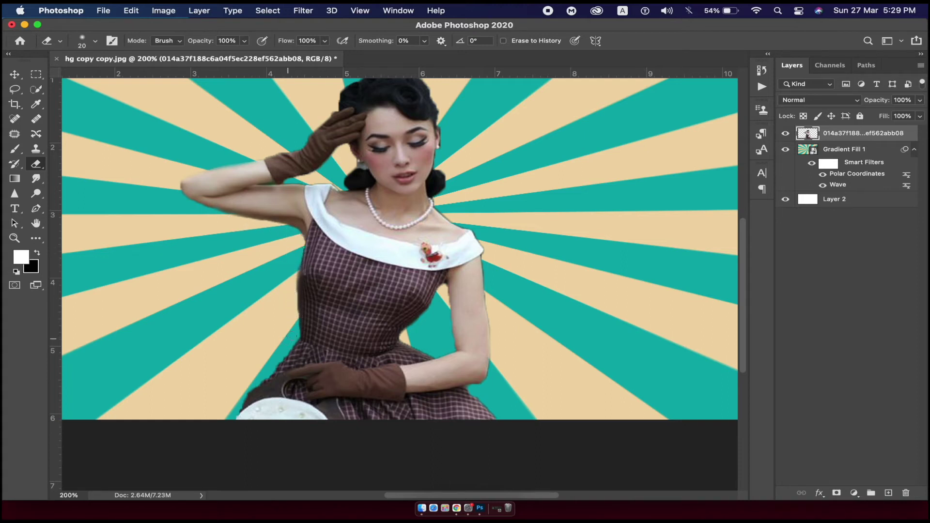
scroll(419, 279, "down", 3)
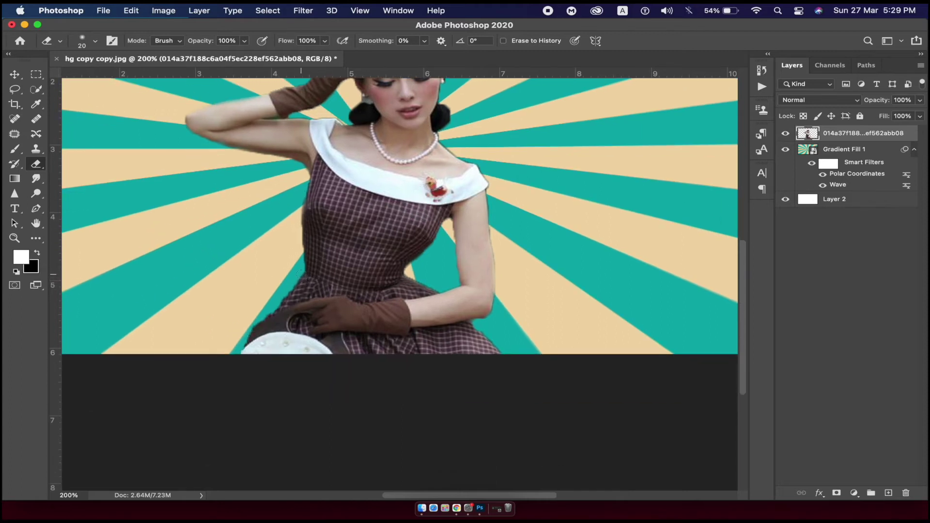
left_click_drag(300, 272, 269, 297)
left_click_drag(499, 258, 492, 356)
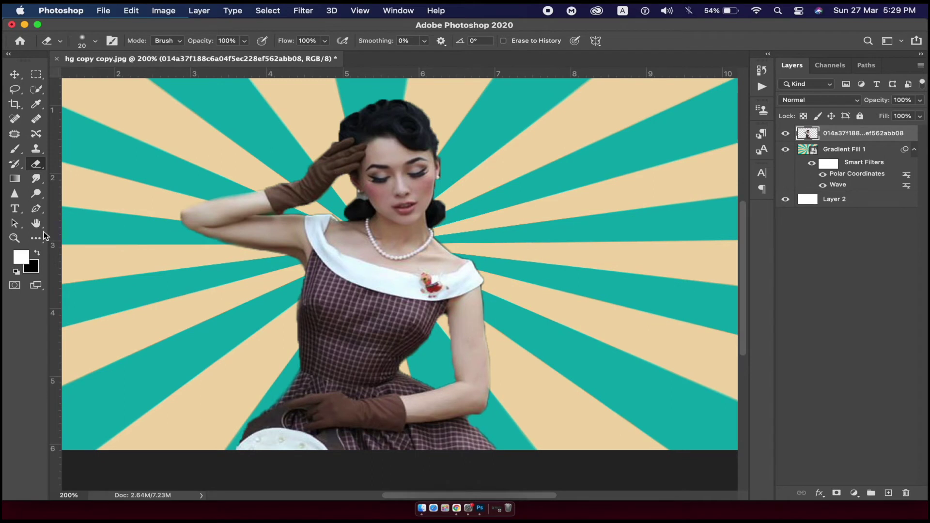
key("z")
right_click(141, 188)
left_click(145, 192)
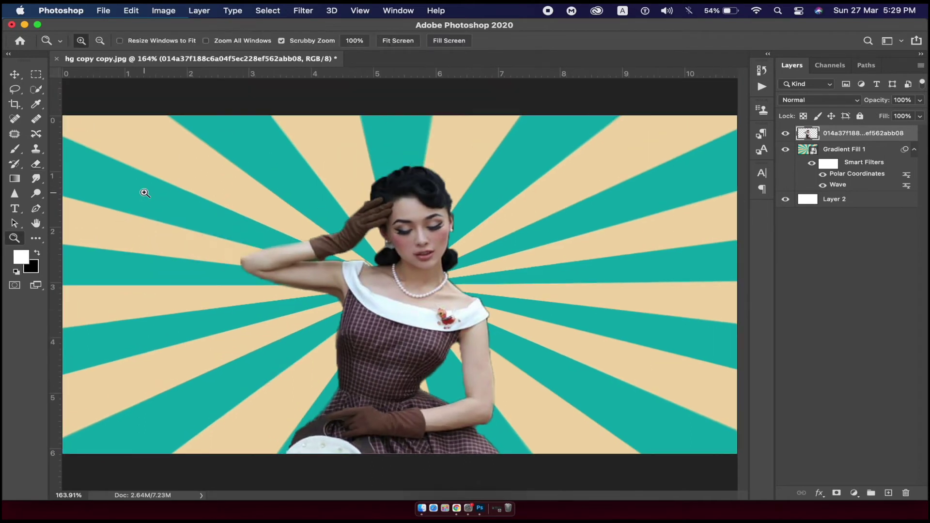
Step: Zoom the view to 100% and crop away the woman layer's pixels hanging outside the canvas
right_click(215, 144)
left_click(243, 224)
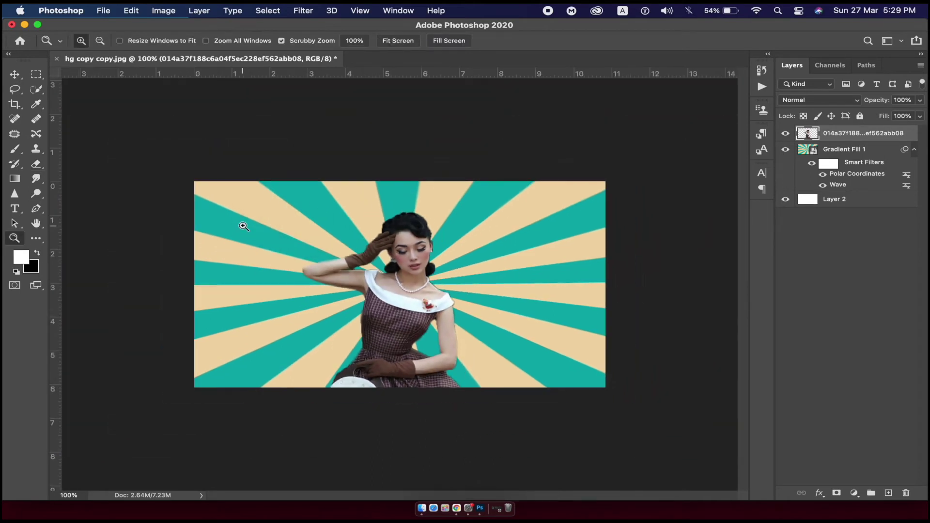
key("v")
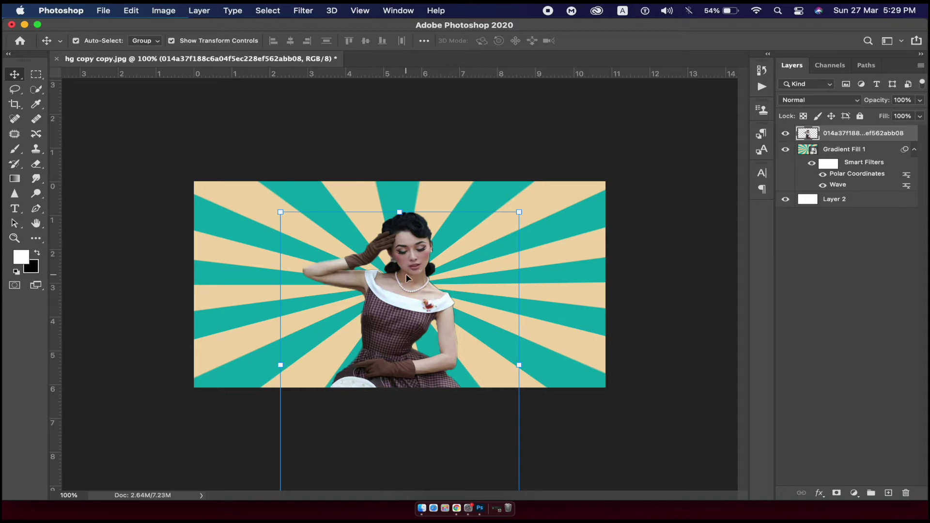
key("c")
key("Return")
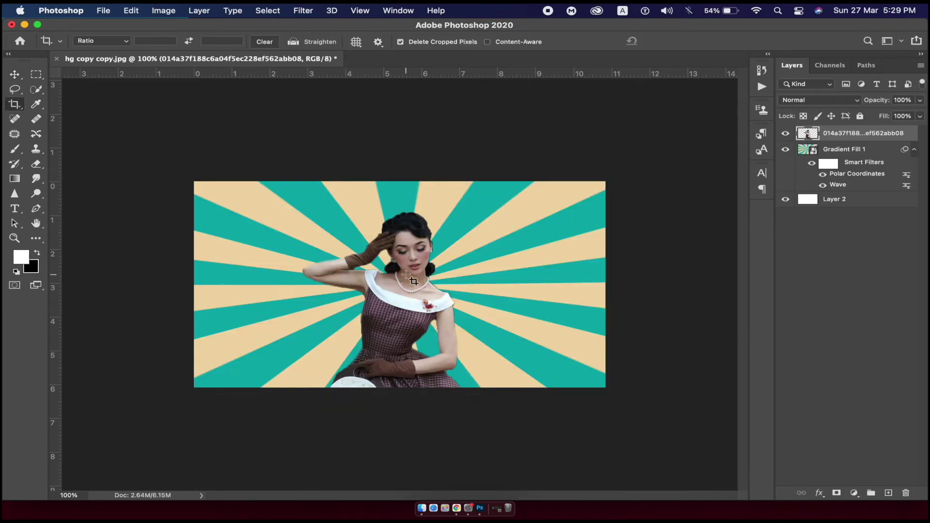
key("v")
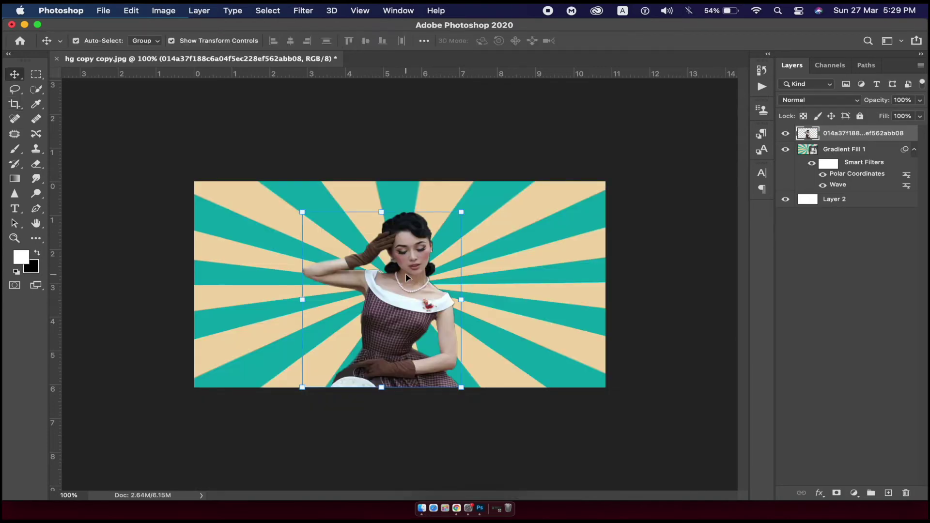
left_click(855, 494)
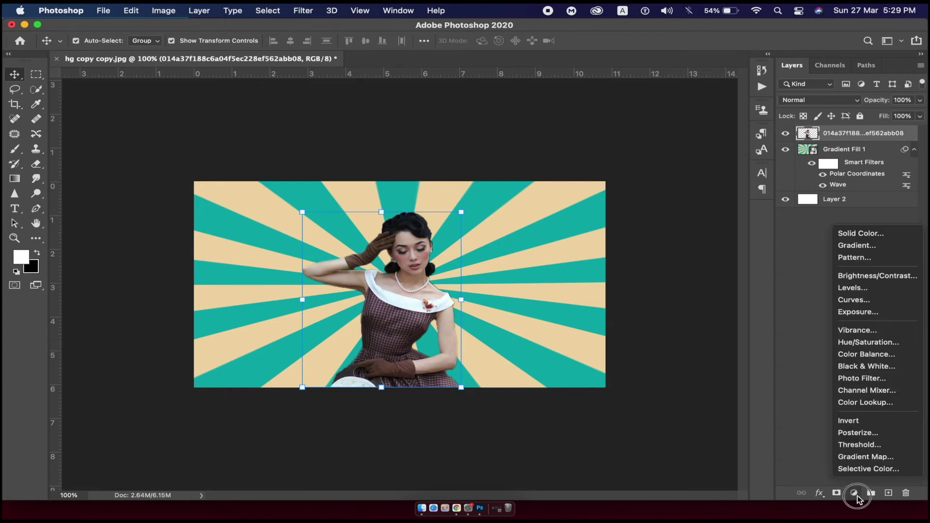
Step: Add a Black & White adjustment layer and merge it down into the woman layer
left_click(884, 367)
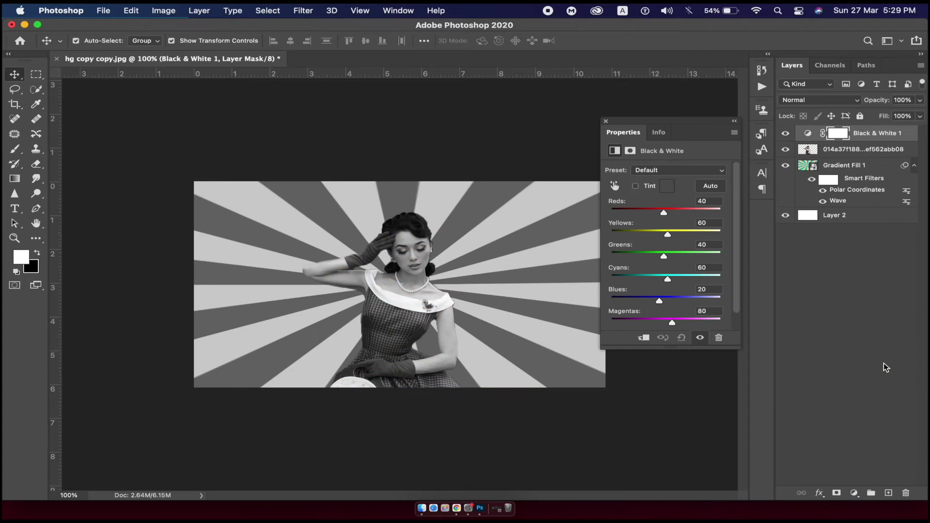
left_click(605, 122)
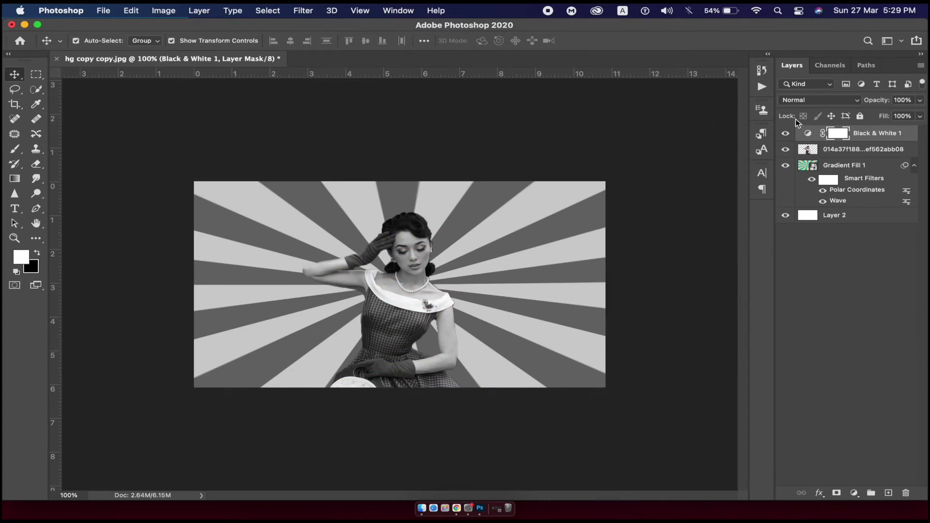
right_click(822, 134)
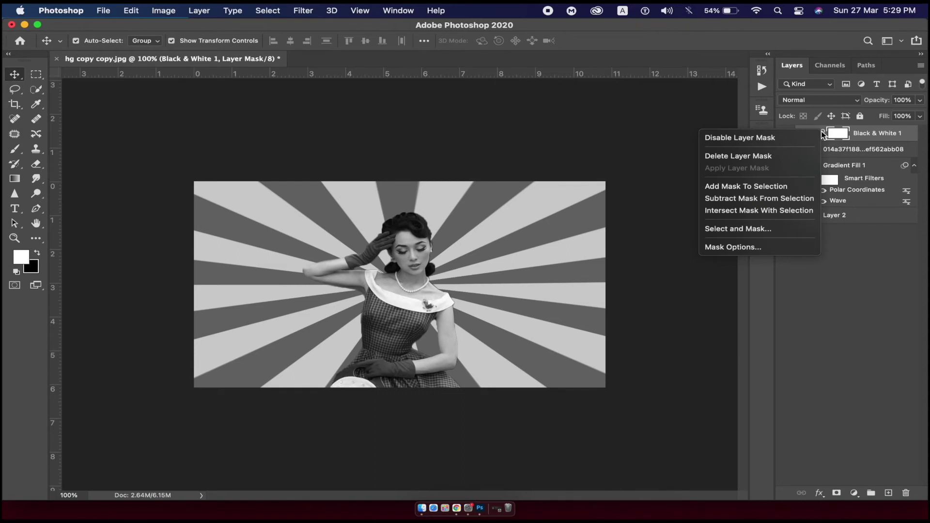
left_click(910, 135)
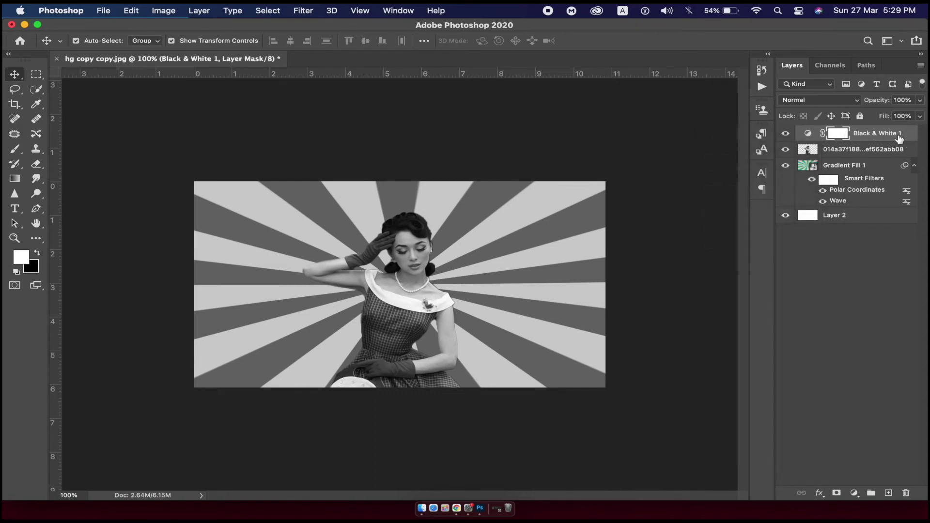
left_click(835, 134)
left_click(785, 150)
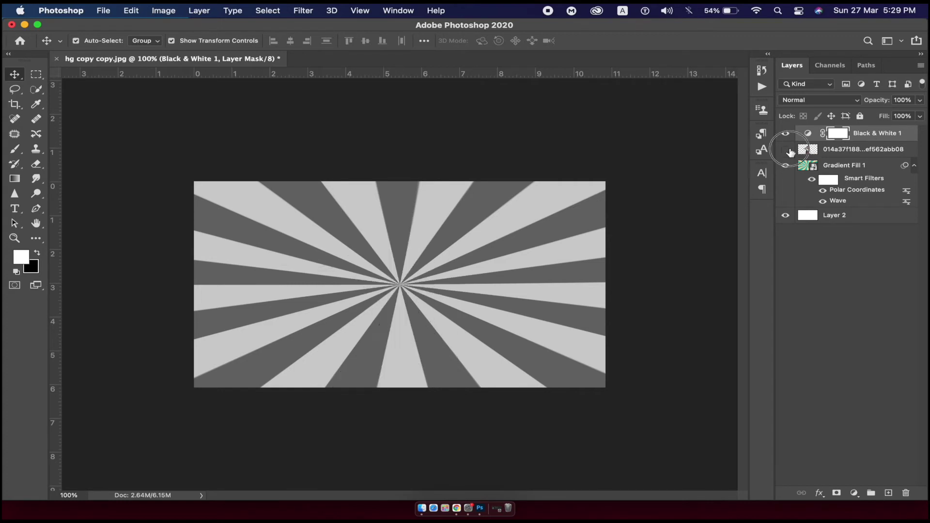
left_click(805, 136)
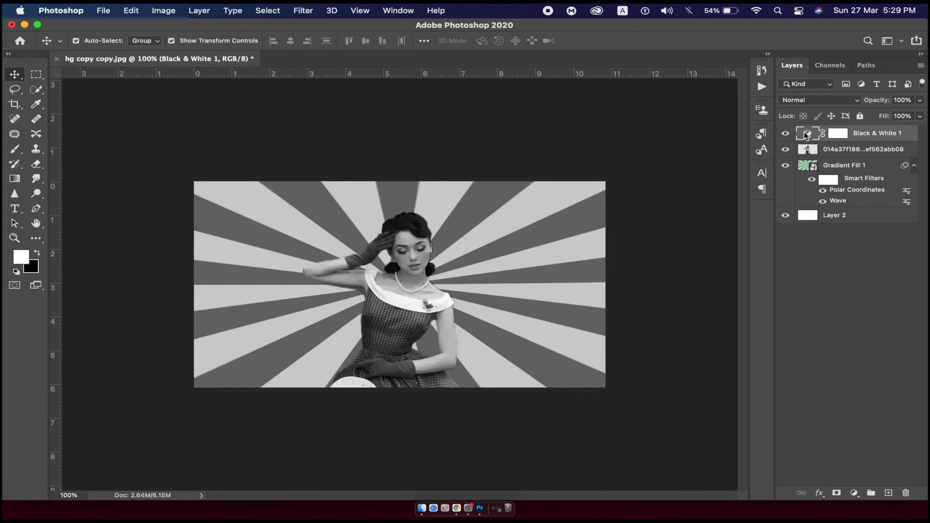
right_click(897, 134)
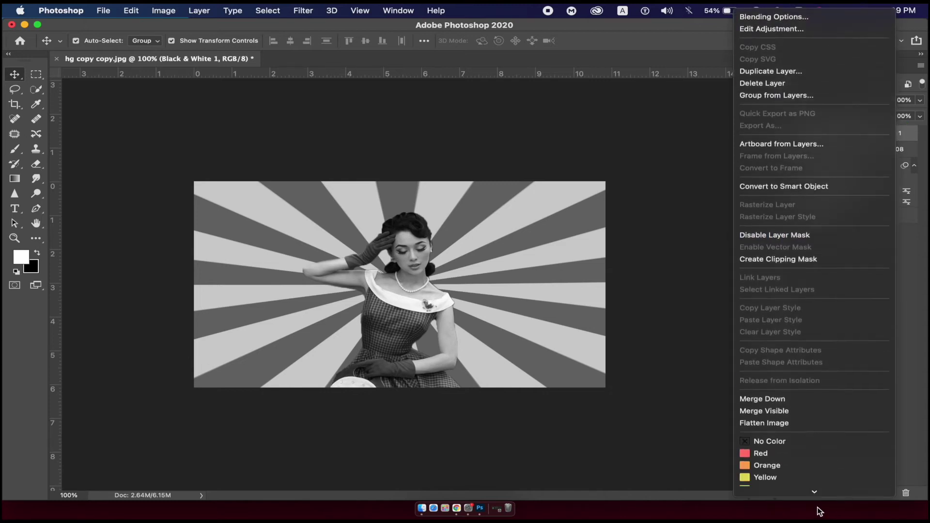
left_click(803, 319)
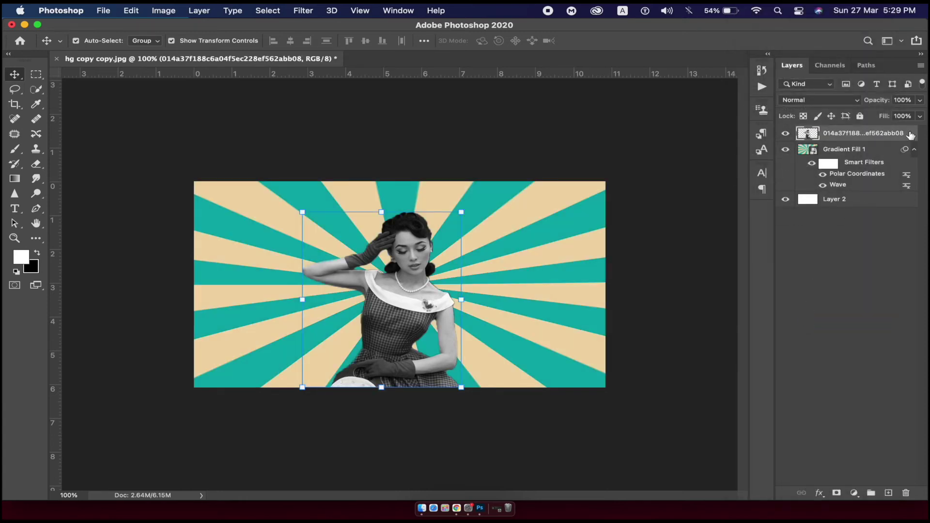
left_click(854, 493)
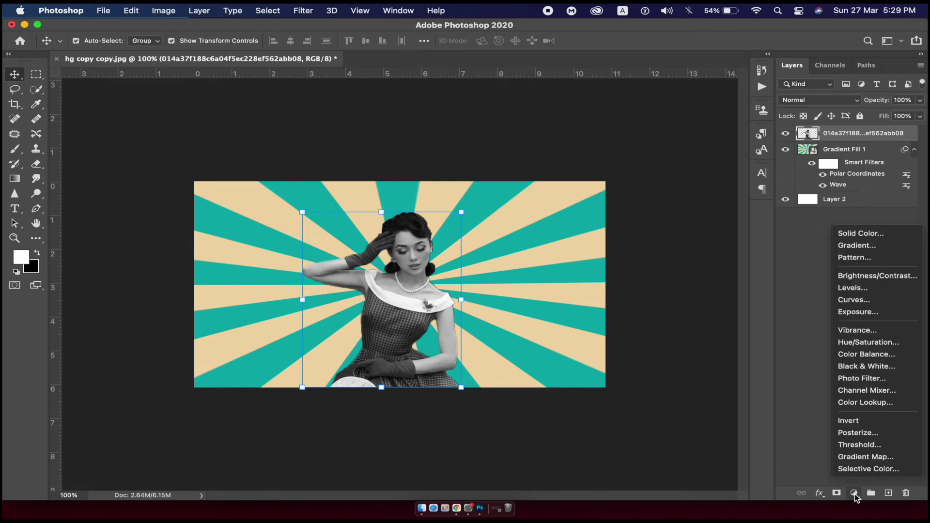
Step: Add a Hue/Saturation adjustment at Saturation +5 and merge it down into the woman layer
left_click(870, 344)
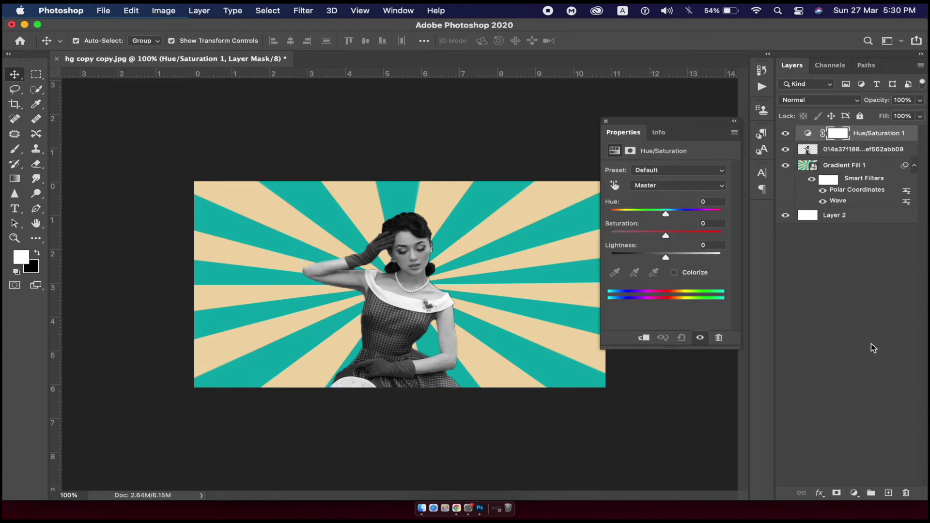
left_click(702, 235)
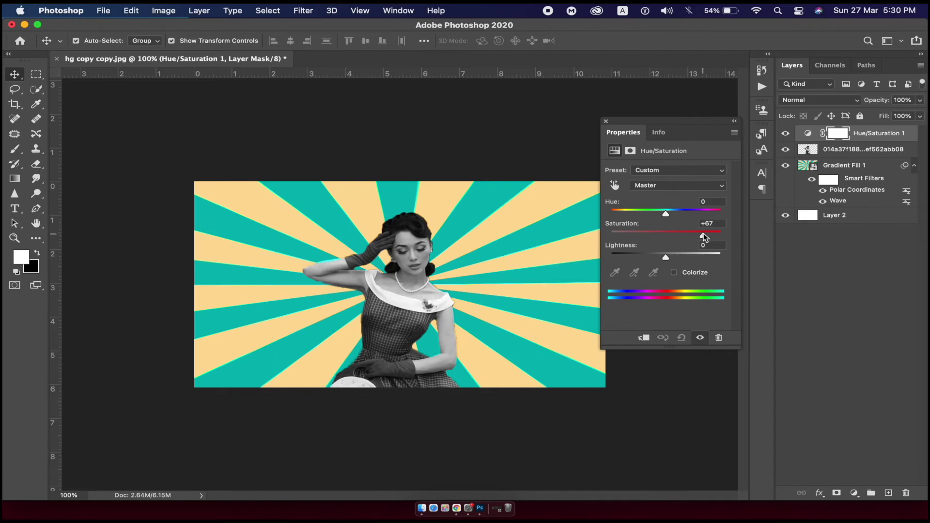
mouse_move(699, 234)
left_mouse_down()
mouse_move(659, 235)
mouse_move(667, 235)
left_mouse_up()
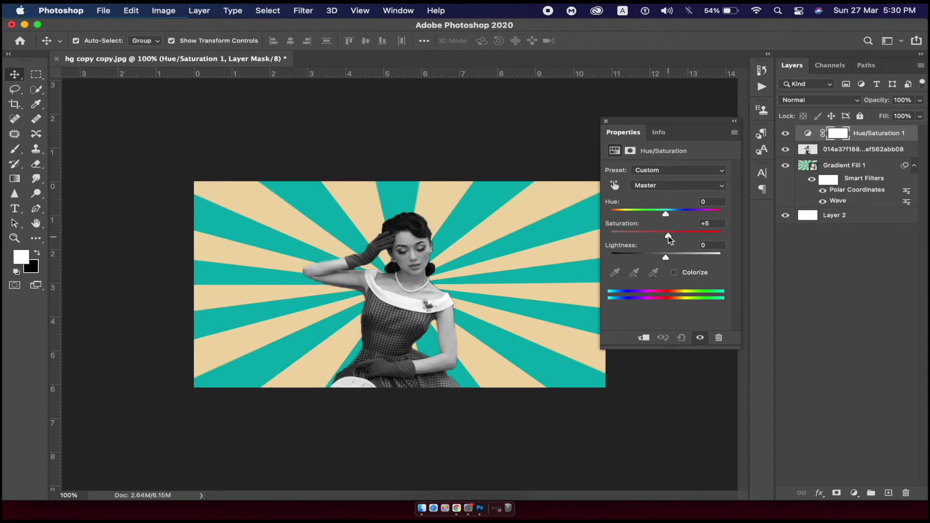
left_click(604, 122)
right_click(879, 137)
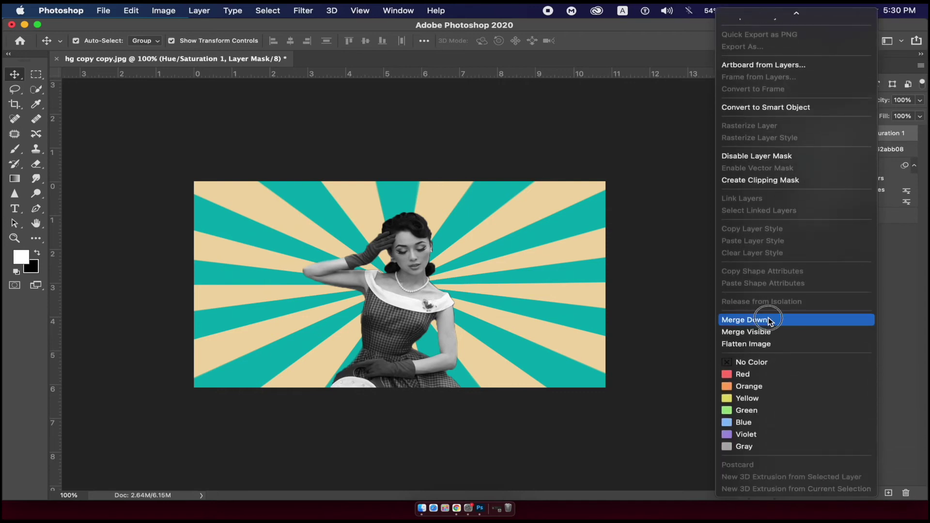
left_click(767, 319)
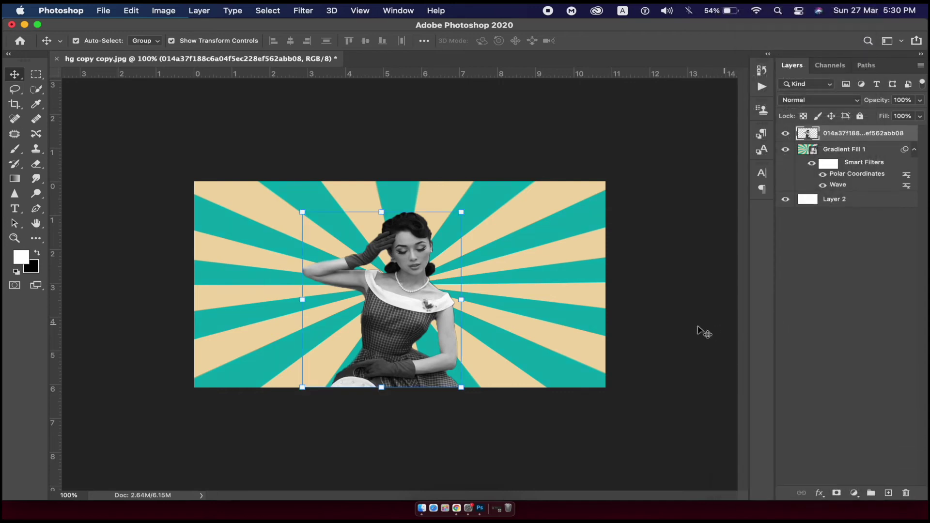
left_click(683, 328)
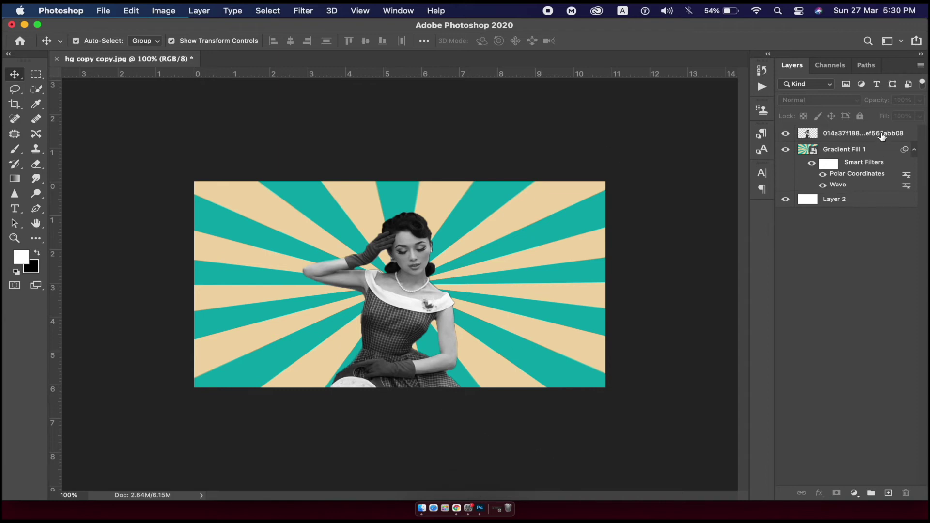
Step: In a maximized Chrome, run a Google Images search for 'old rusty paper'
left_click(456, 509)
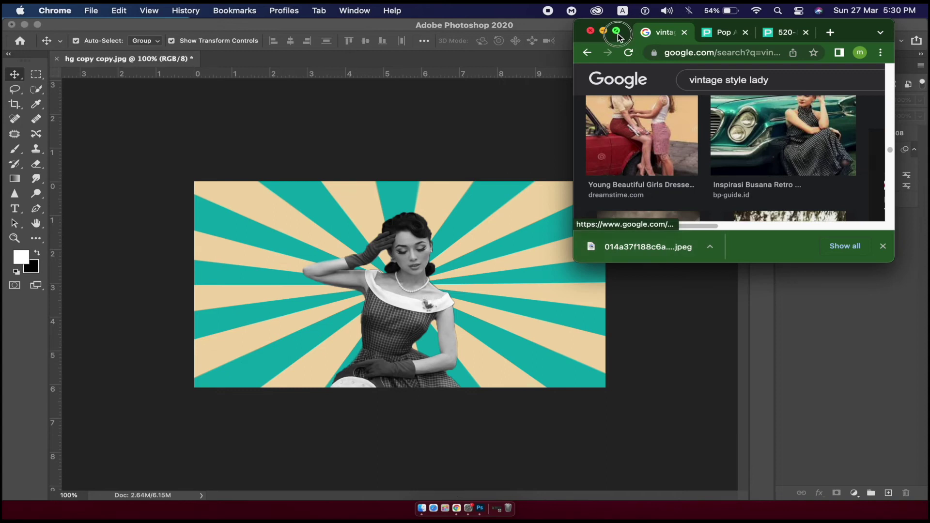
left_click(617, 33)
left_click(414, 65)
triple_click(418, 67)
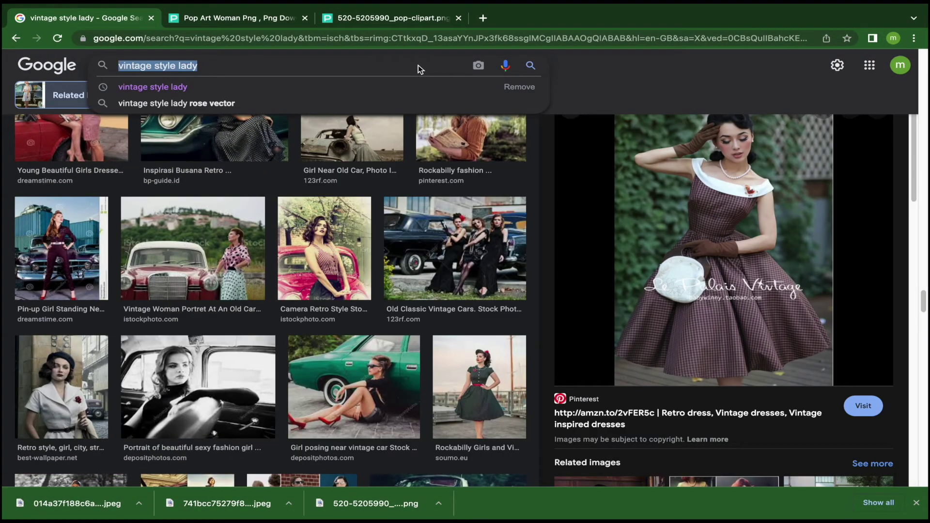
type("old rusty p")
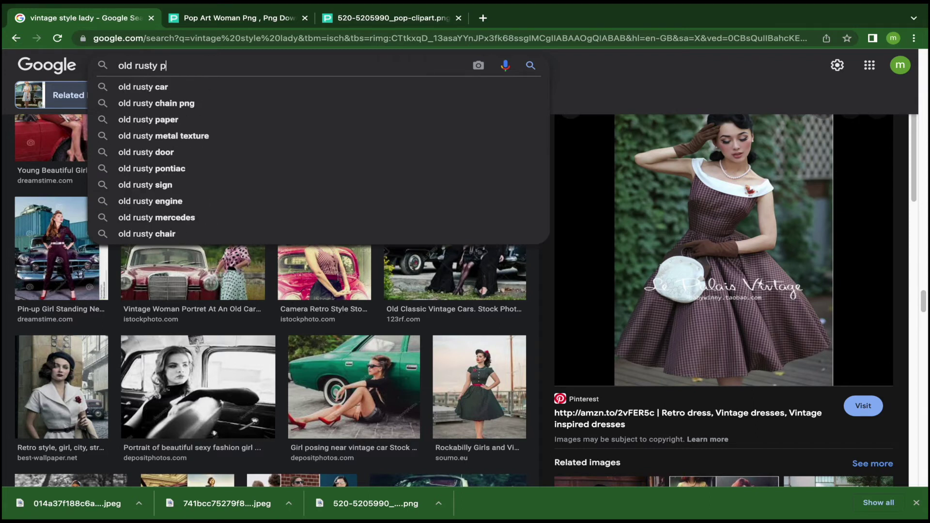
type("aper")
key("Return")
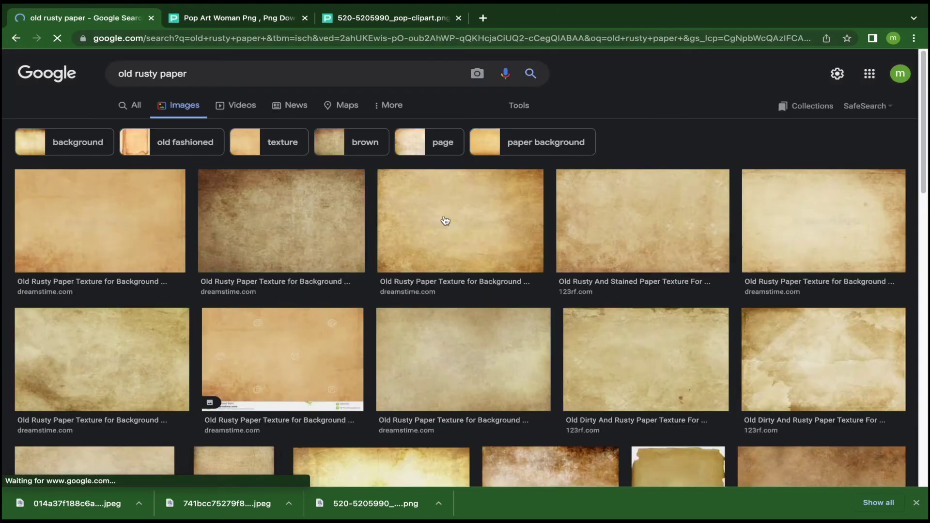
Step: Save the old dirty rusty paper texture image as download.jpeg
scroll(675, 349, "down", 2)
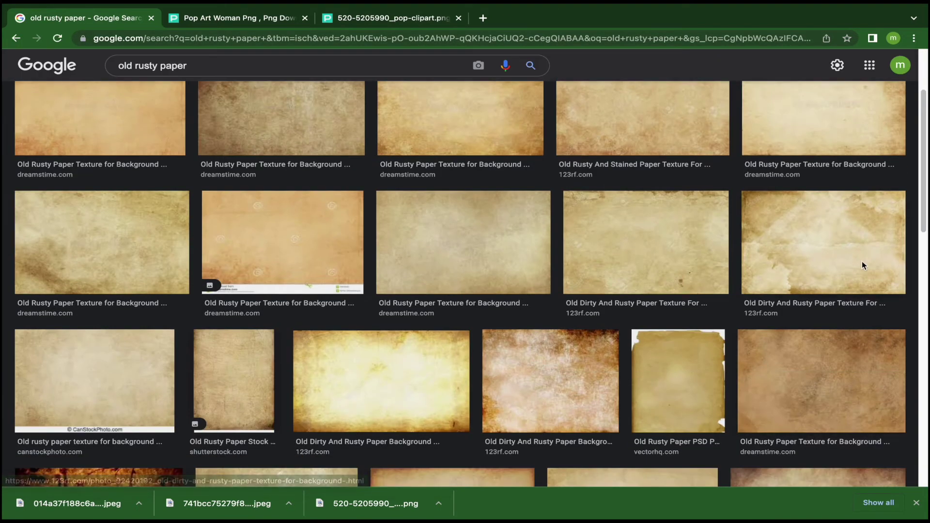
left_click(862, 265)
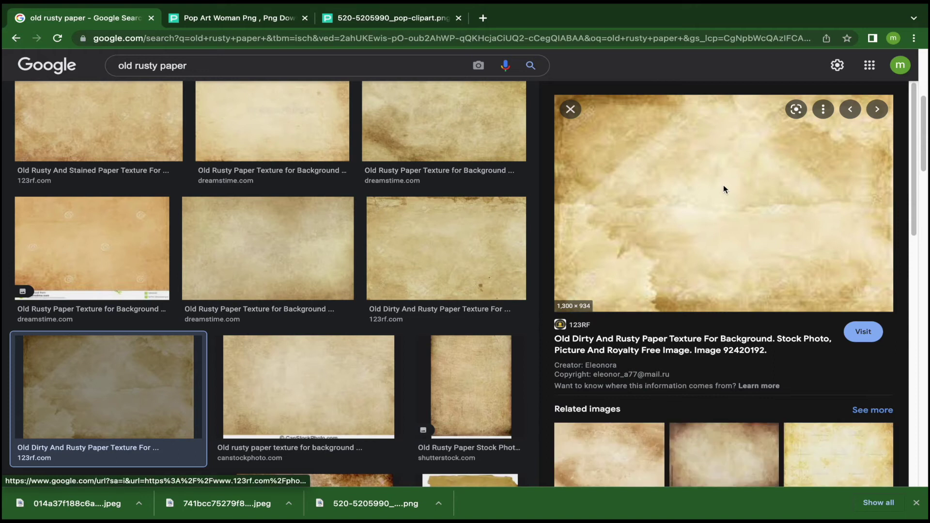
left_click(725, 189)
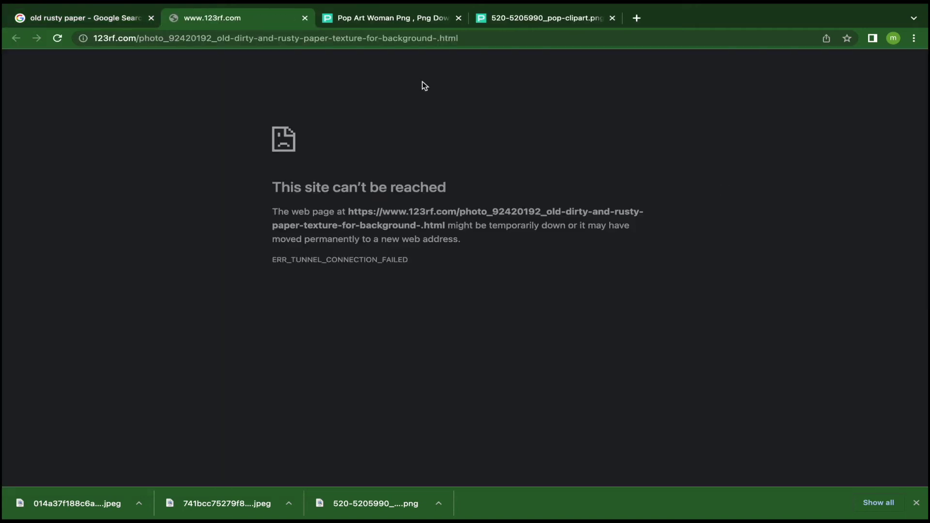
left_click(144, 22)
right_click(686, 208)
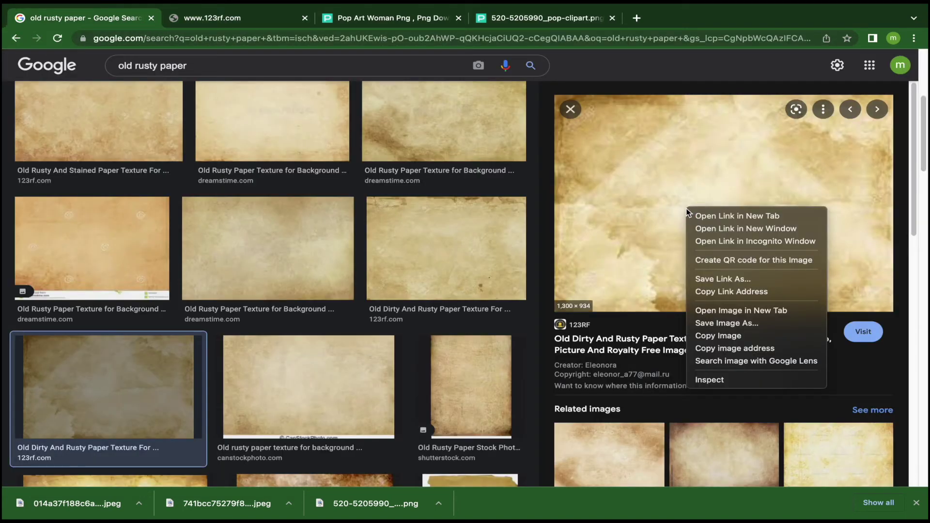
left_click(731, 324)
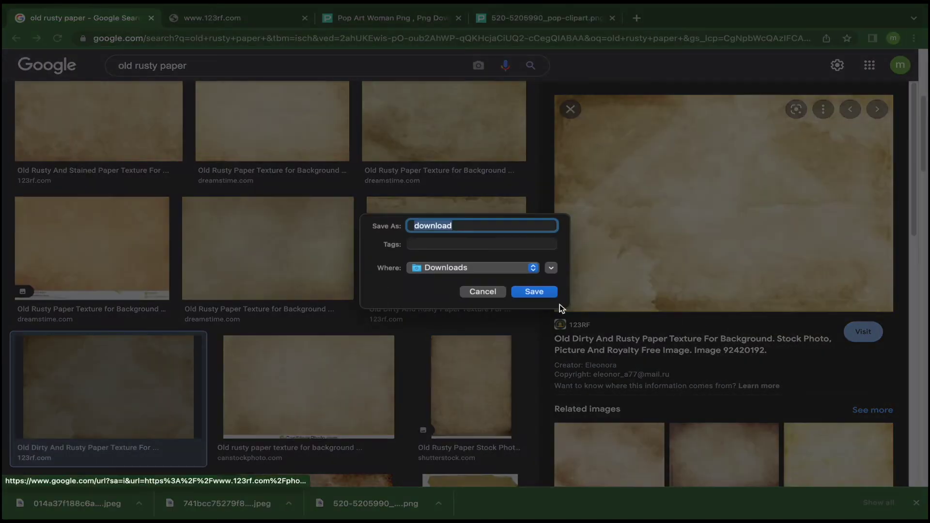
left_click(534, 291)
mouse_move(32, 7)
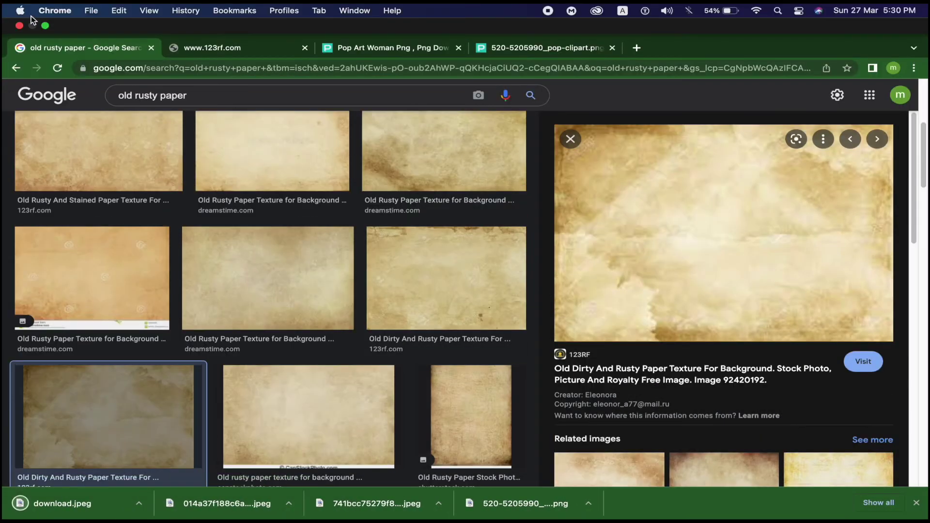
left_click(45, 26)
Step: Place download.jpeg into the poster and stretch it to cover the whole canvas
left_click_drag(638, 248, 469, 283)
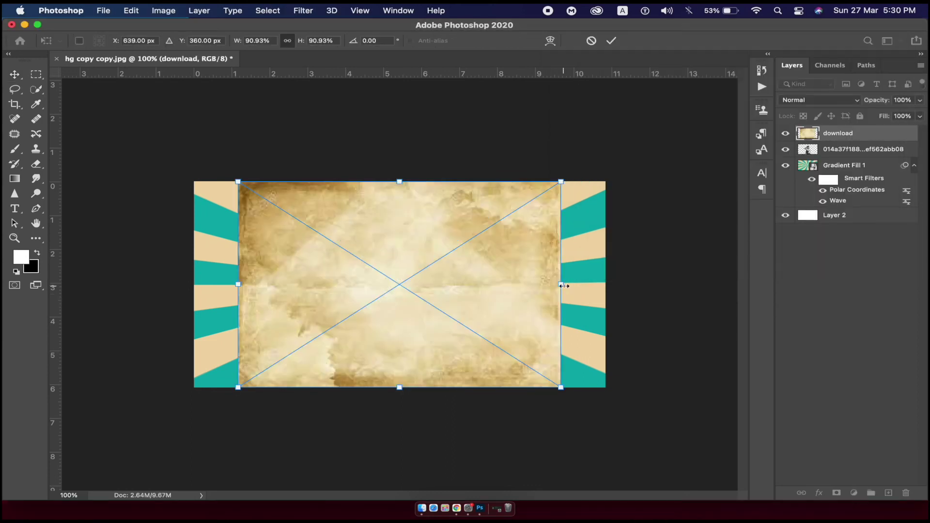
left_click_drag(562, 285, 612, 284)
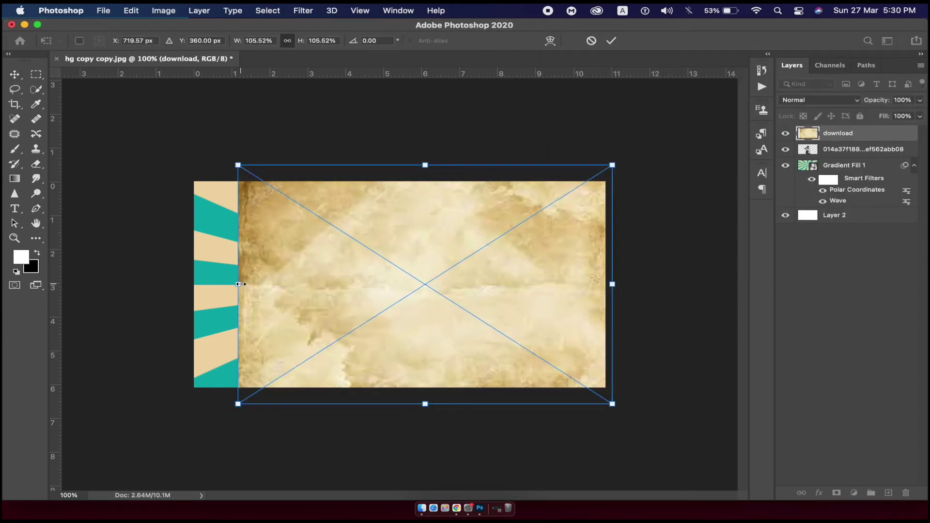
left_click_drag(432, 406, 425, 387)
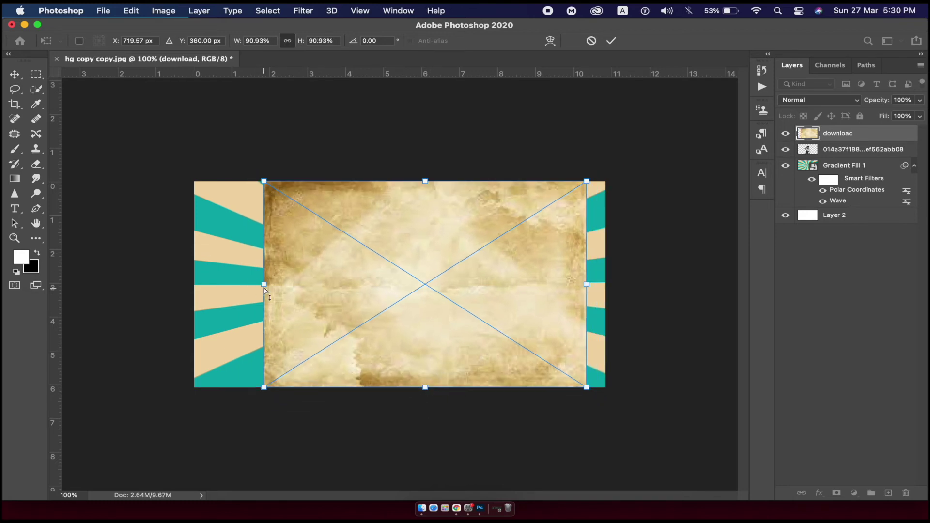
left_click_drag(264, 290, 191, 286)
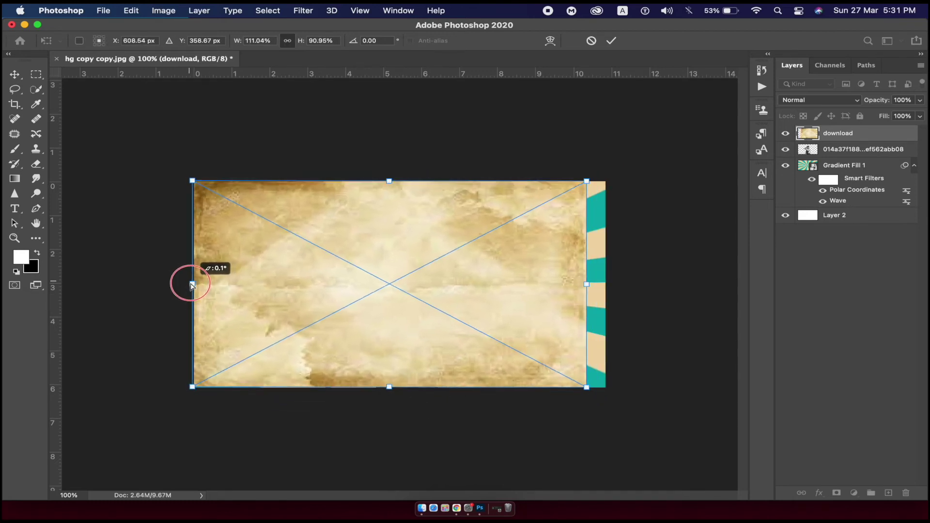
left_click_drag(191, 284, 194, 286)
left_click_drag(587, 289, 607, 284)
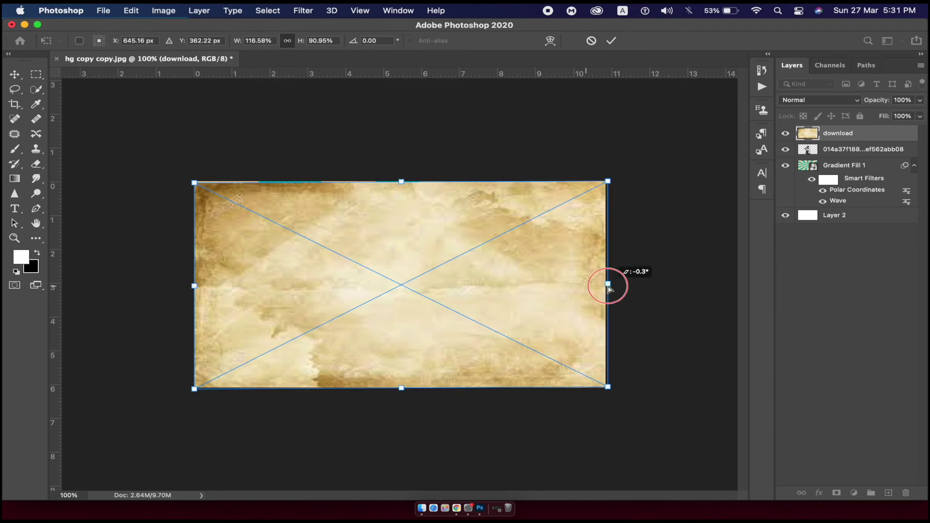
left_click_drag(400, 181, 398, 170)
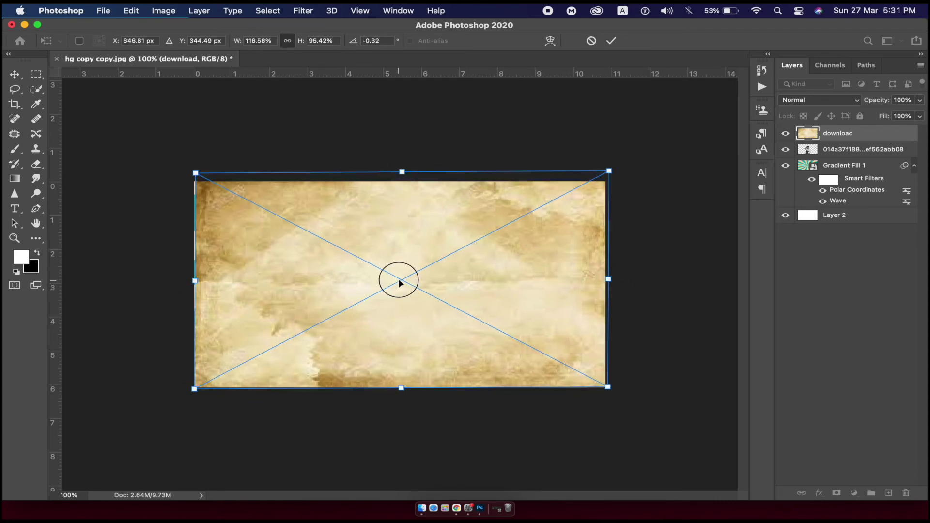
left_click_drag(398, 278, 397, 288)
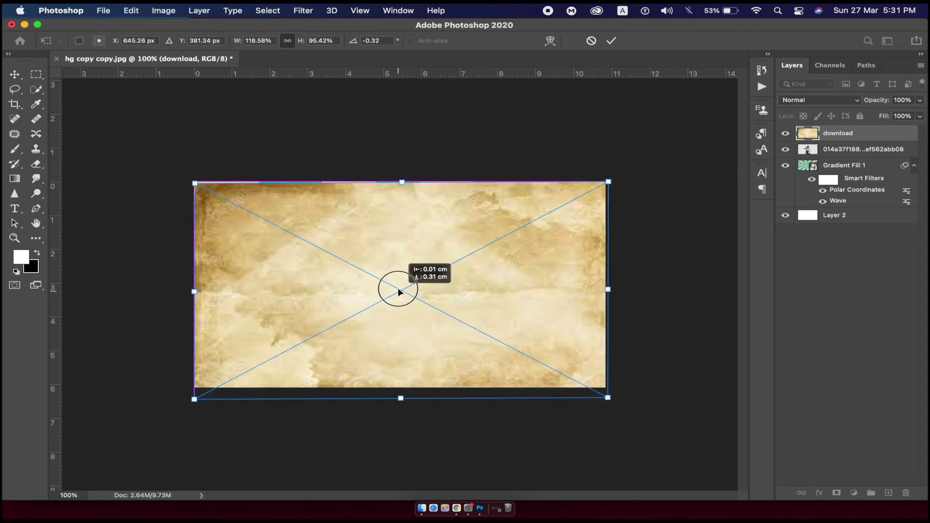
left_click(611, 40)
left_click(840, 100)
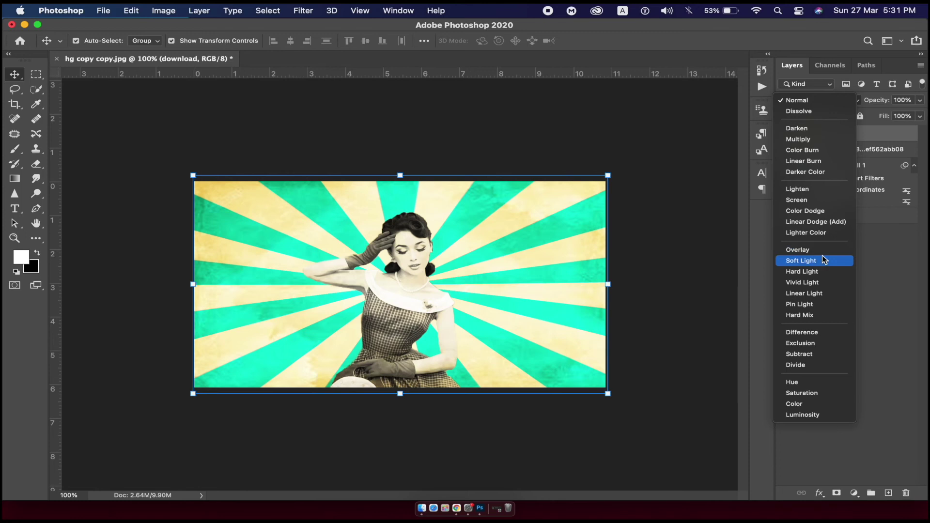
Step: Set the paper texture layer to Soft Light and move it below the woman layer
left_click(822, 261)
left_click_drag(874, 138, 873, 160)
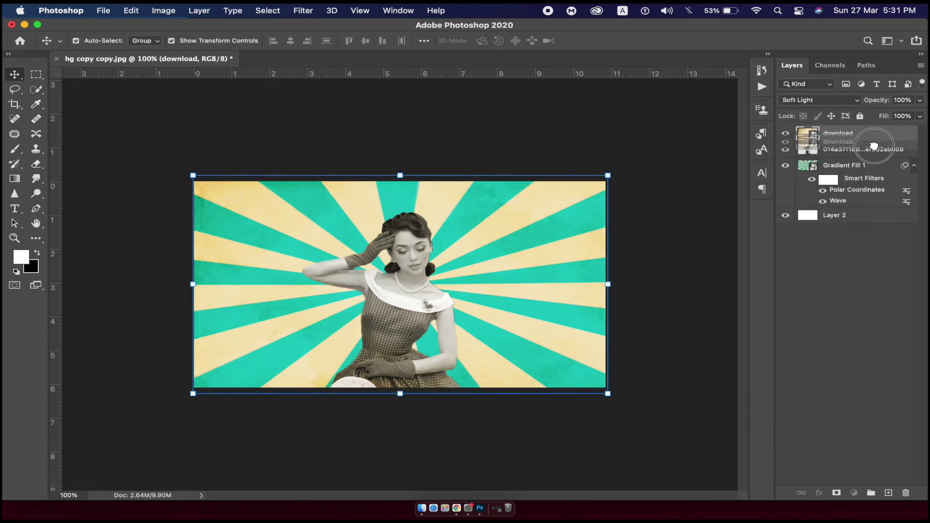
left_click(786, 326)
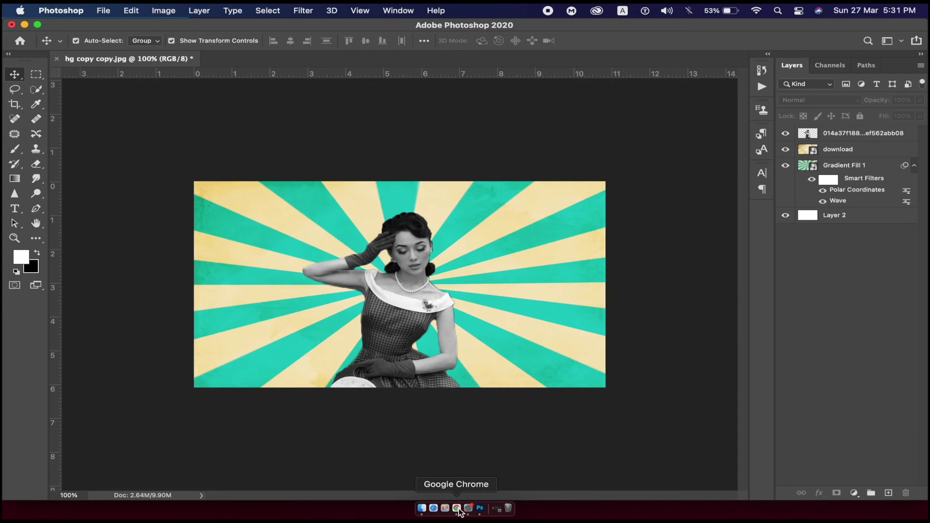
left_click(457, 509)
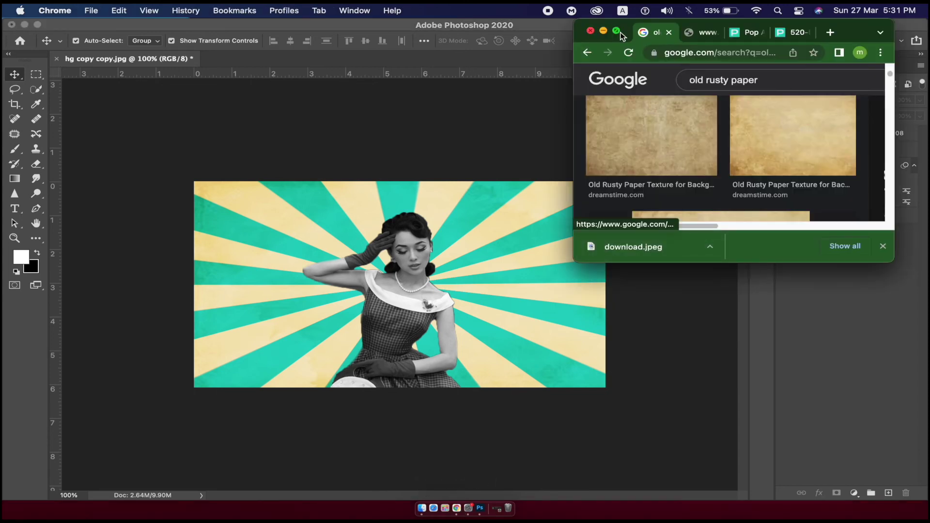
Step: Search Google Images for 'star png' and browse the results
left_click(616, 31)
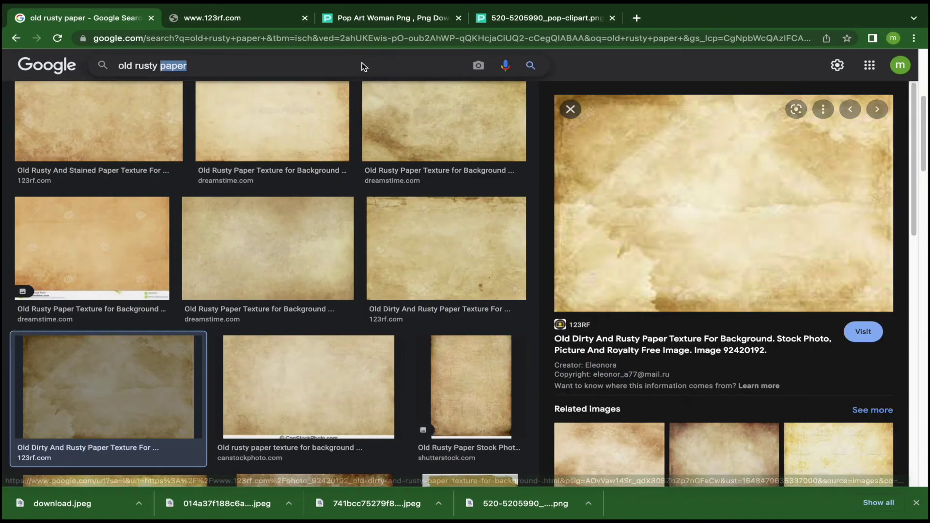
triple_click(361, 66)
type("star")
type("ng")
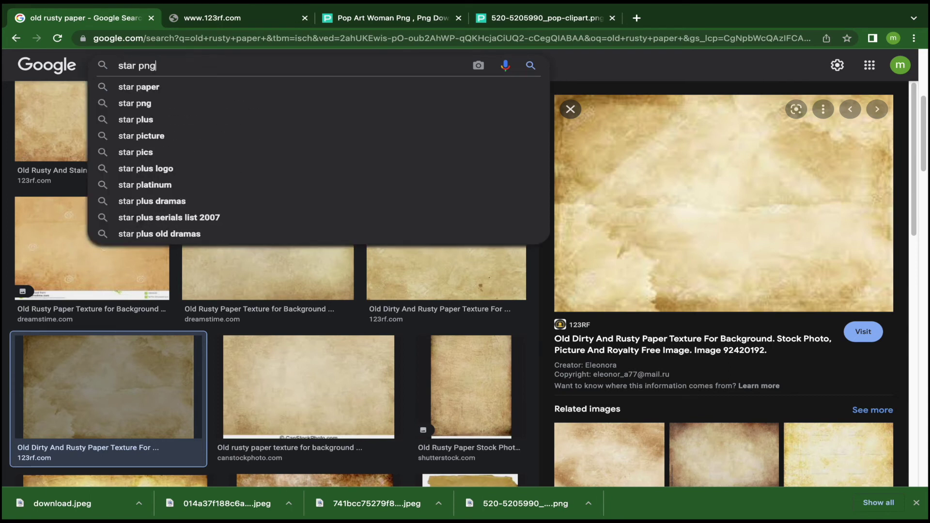
key("Return")
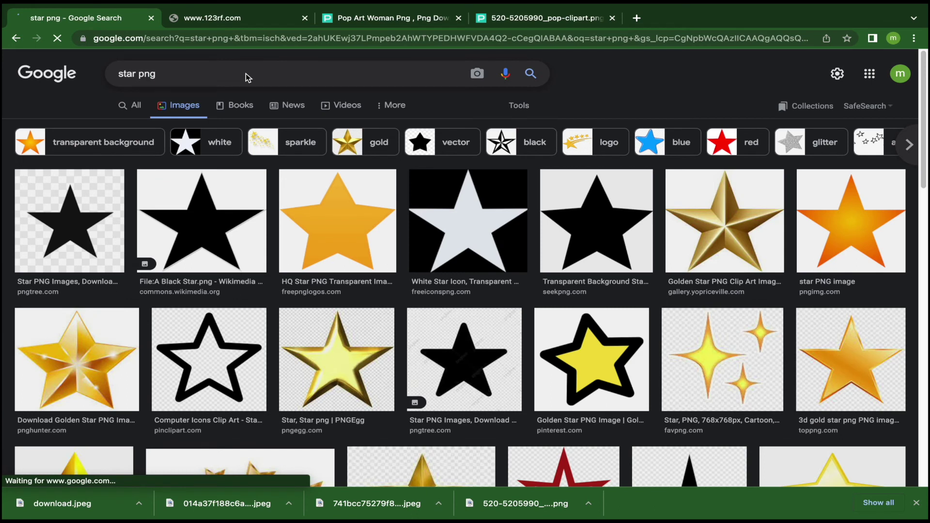
scroll(512, 361, "down", 7)
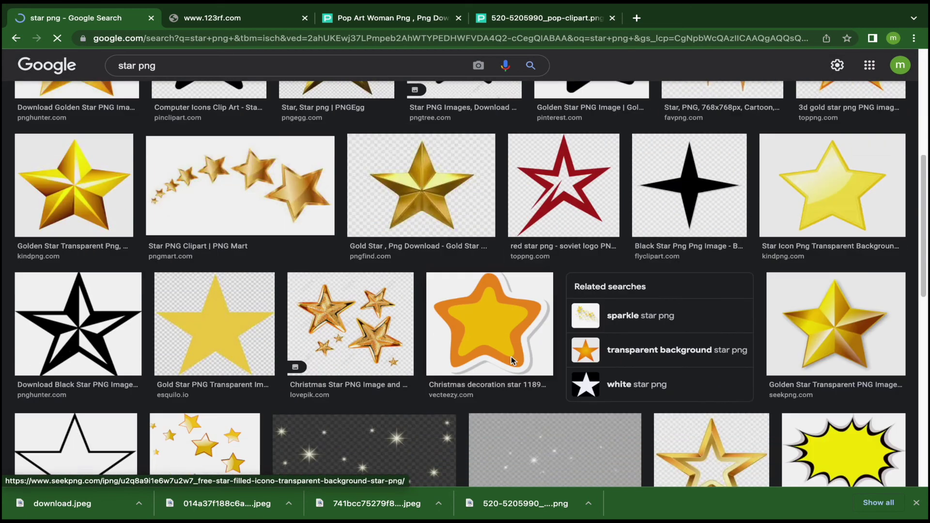
scroll(518, 337, "down", 3)
scroll(518, 335, "down", 5)
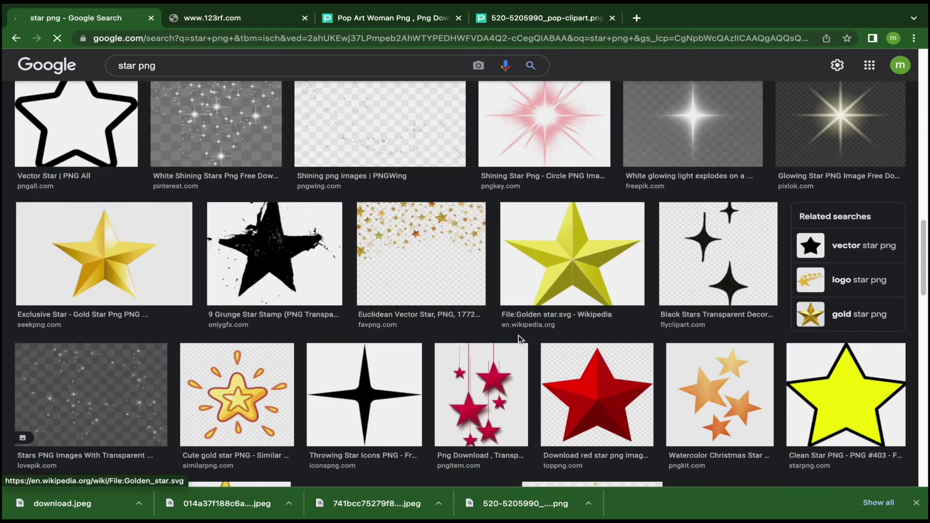
scroll(506, 327, "down", 2)
scroll(509, 325, "down", 6)
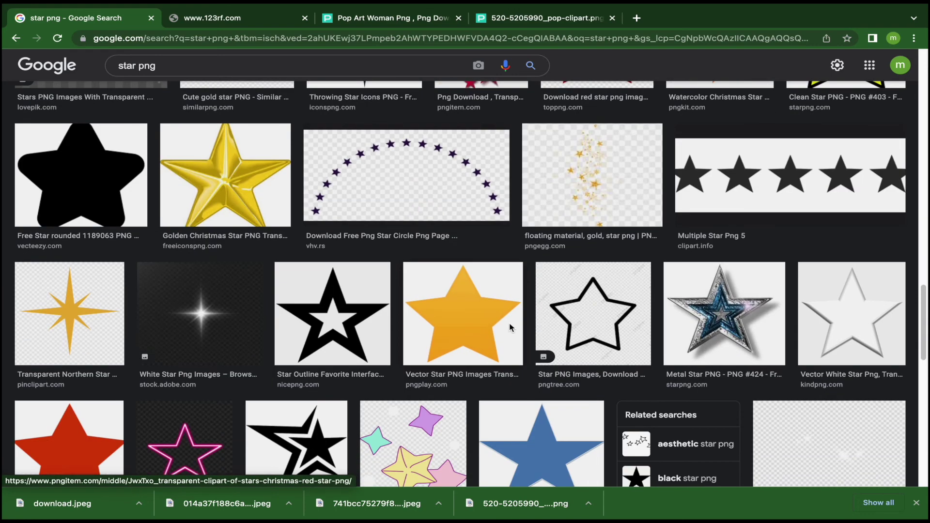
scroll(510, 321, "down", 4)
scroll(511, 325, "down", 8)
scroll(511, 321, "up", 4)
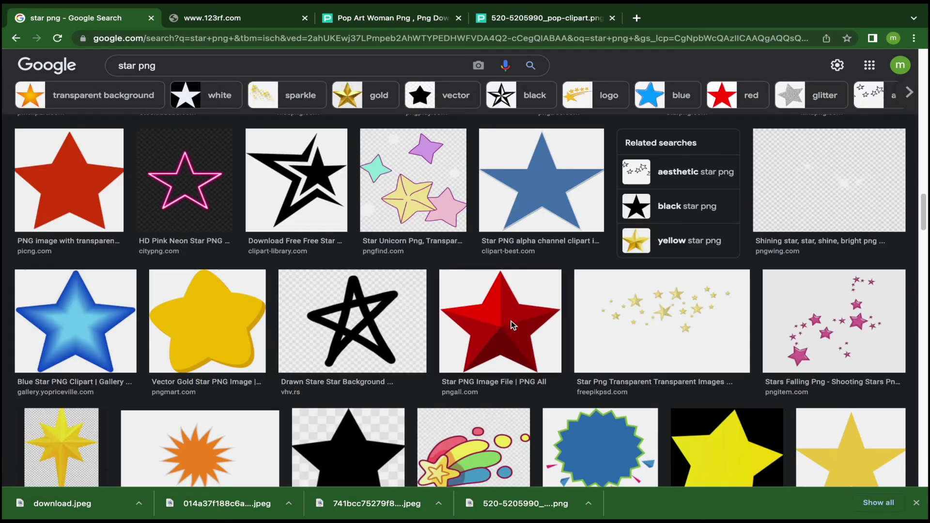
scroll(511, 321, "up", 5)
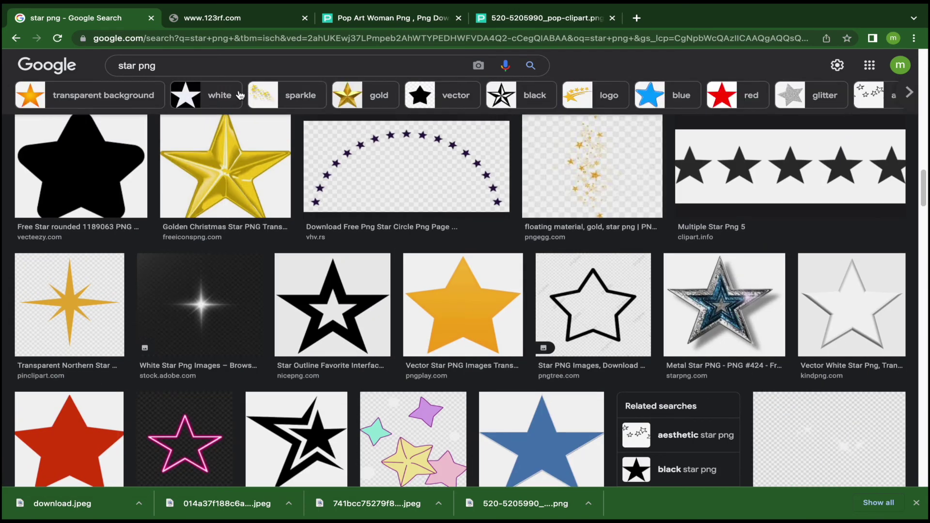
Step: Refine the search to 'star vintage style png' and open the grunge vintage stars result
left_click(138, 65)
type("vintage style")
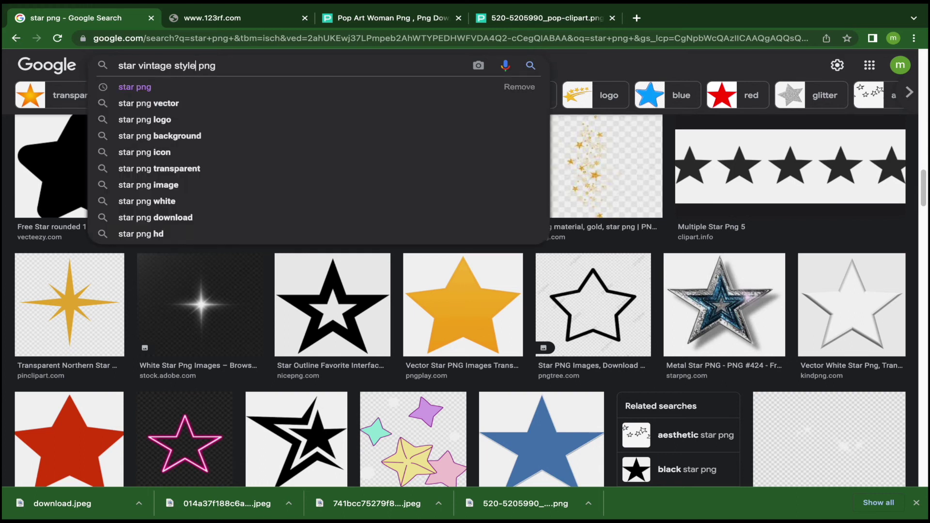
key("Return")
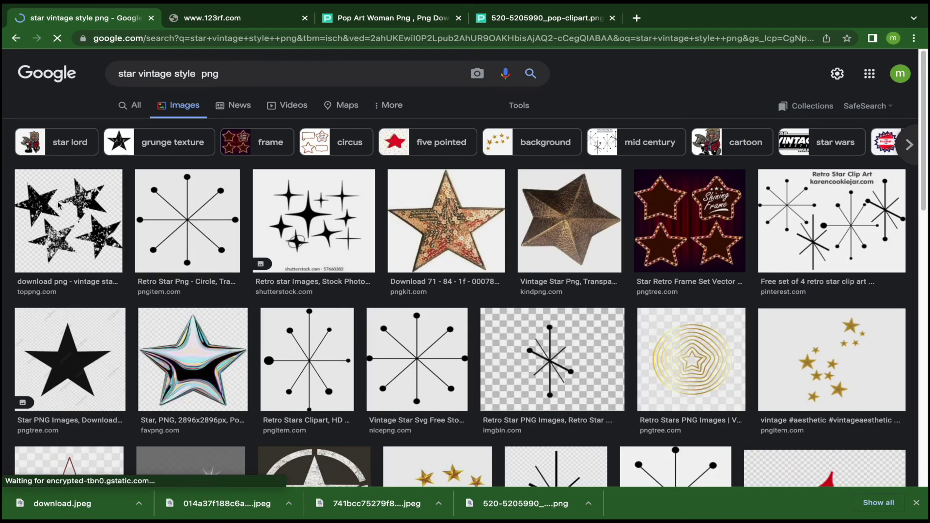
left_click(58, 204)
Step: Download the large 1024x878 vintage stars PNG from toppng after passing the reCAPTCHA
left_click(714, 294)
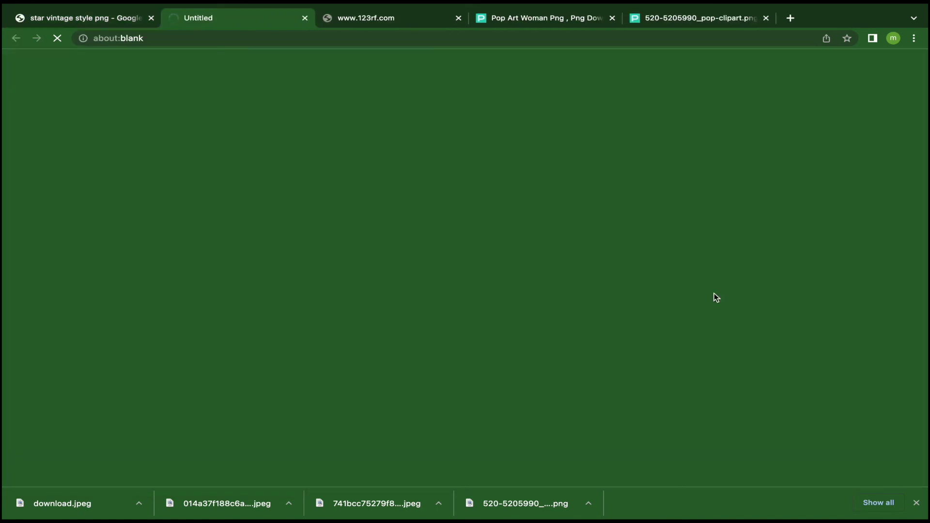
left_click(459, 21)
left_click(460, 21)
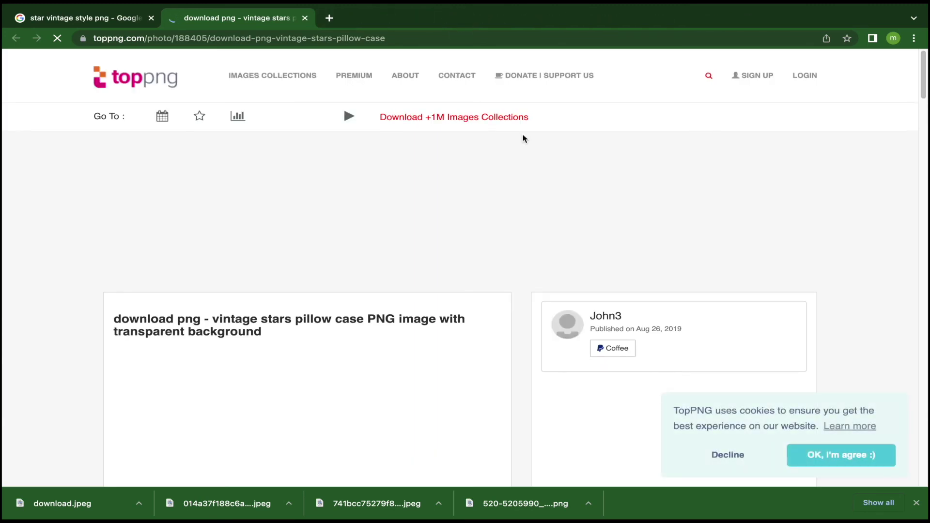
scroll(438, 289, "down", 5)
scroll(440, 285, "down", 5)
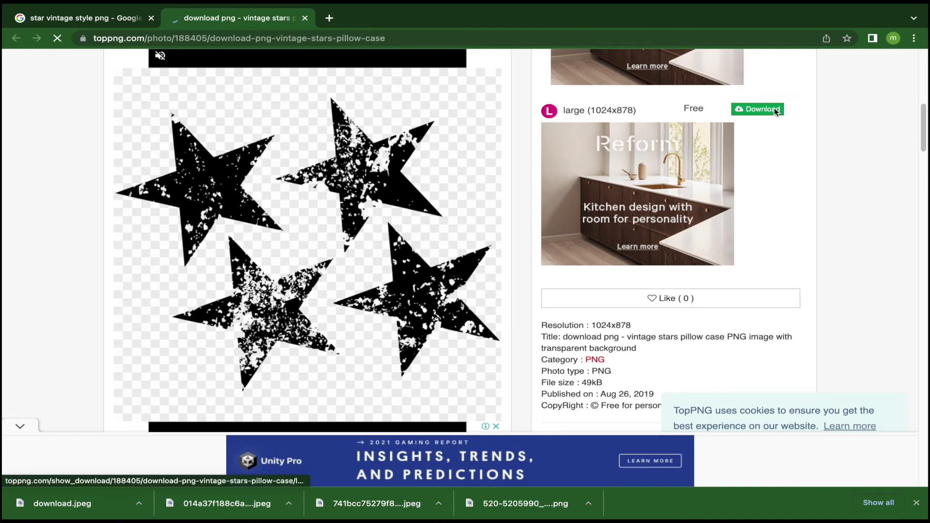
left_click(774, 109)
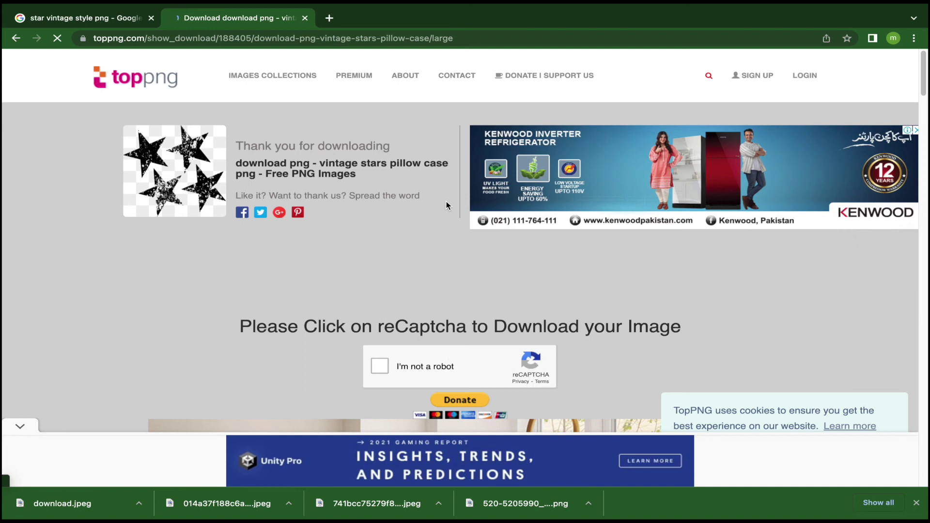
left_click(385, 371)
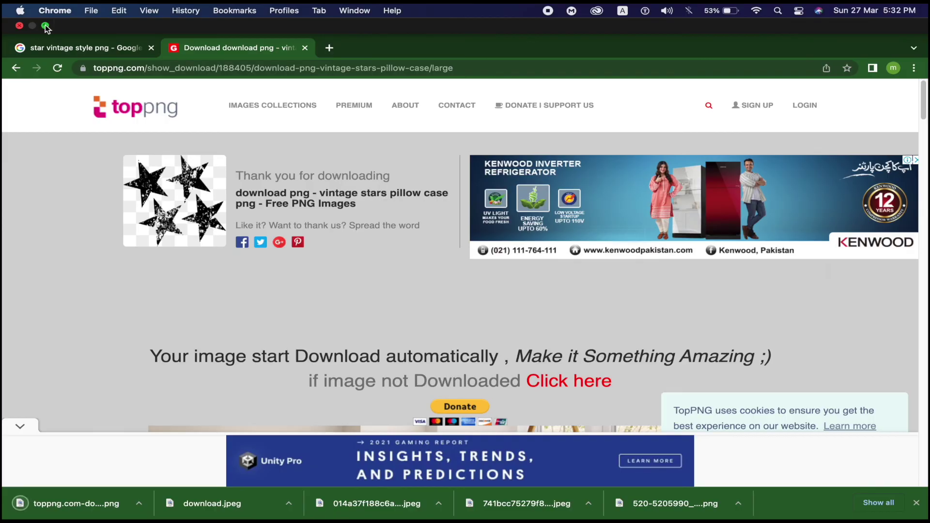
left_click(45, 26)
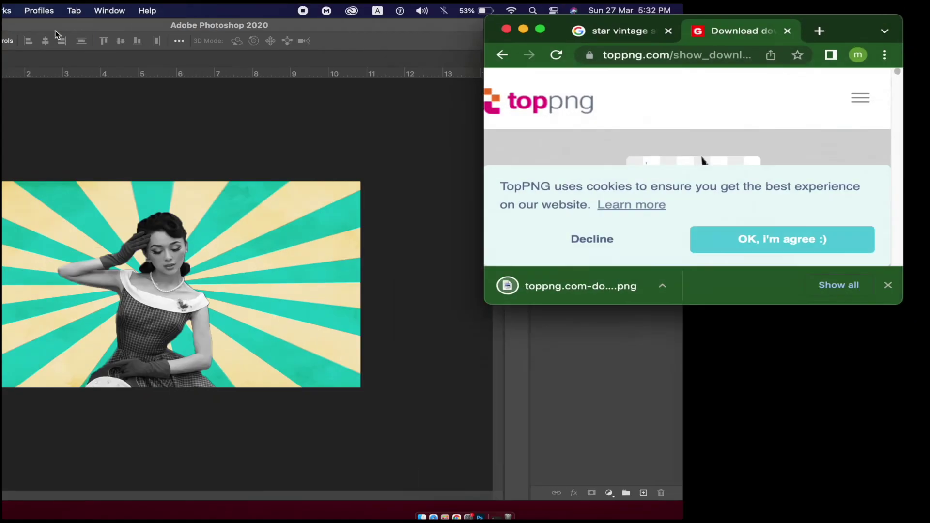
Step: Place the stars PNG under the woman, shrunk to about 8.56%, beside her arm
left_click_drag(656, 245, 427, 276)
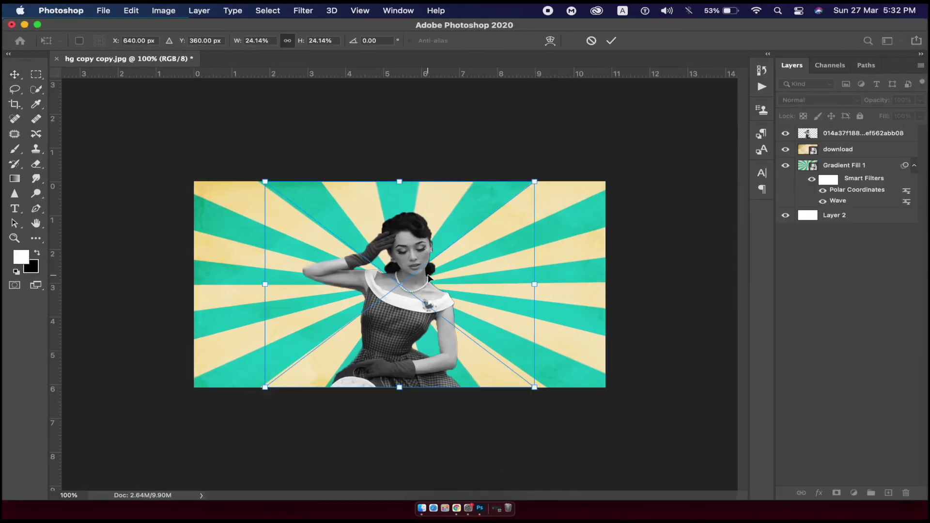
left_click_drag(535, 182, 432, 284)
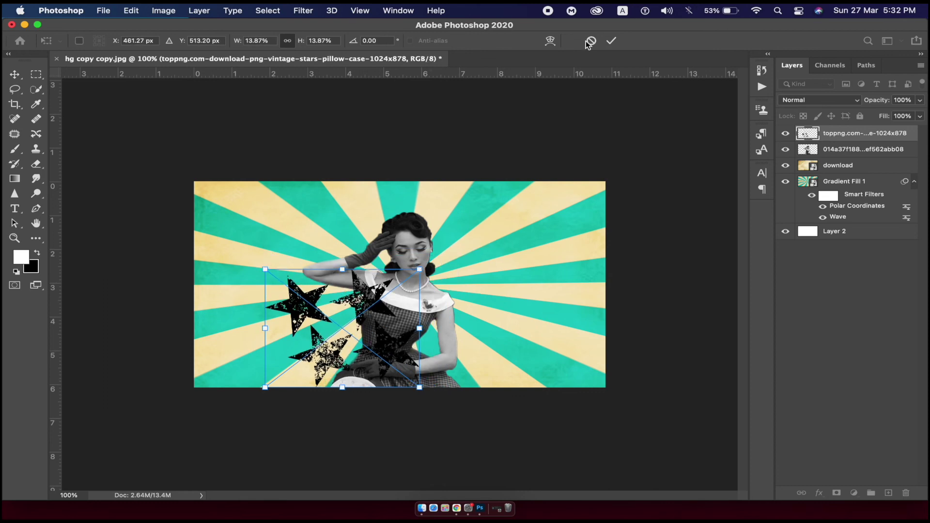
left_click(614, 43)
left_click_drag(872, 137, 874, 168)
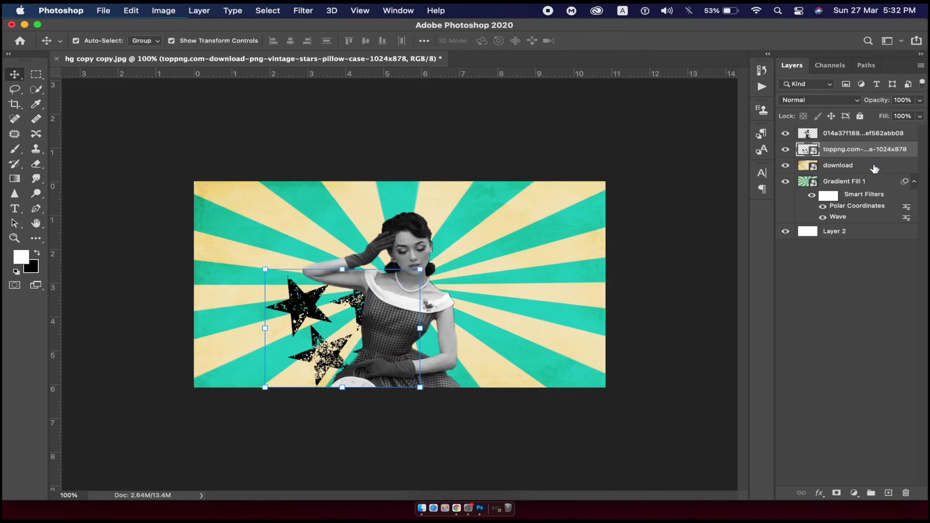
left_click_drag(298, 306, 295, 303)
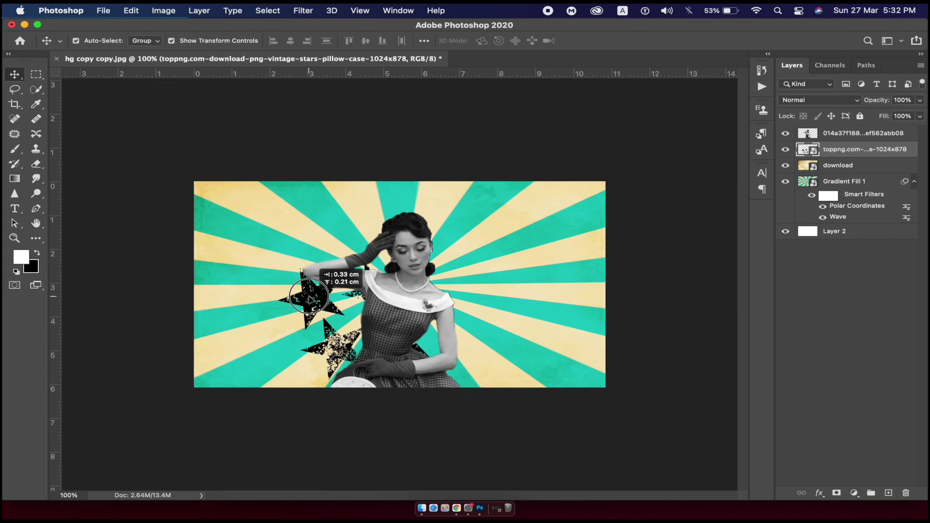
left_click_drag(295, 304, 298, 306)
mouse_move(419, 270)
left_mouse_down()
mouse_move(359, 314)
mouse_move(381, 310)
left_mouse_up()
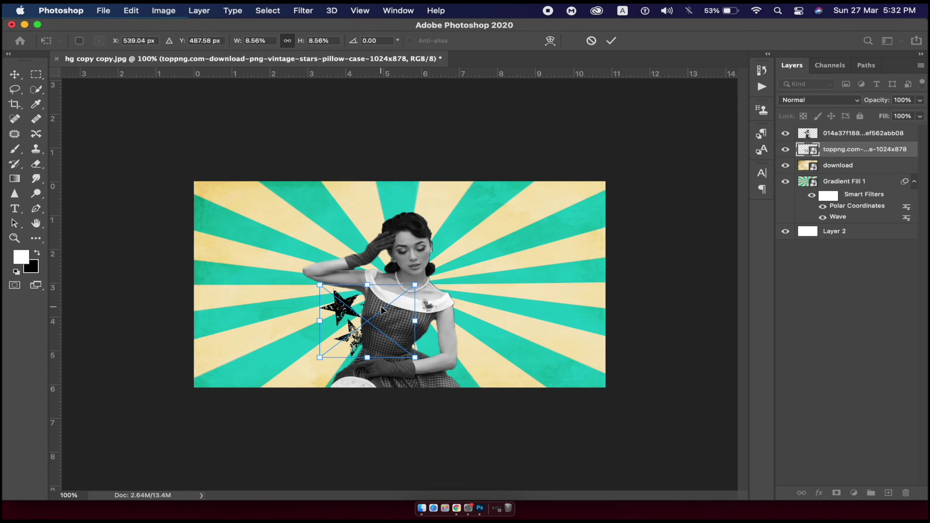
left_click(612, 41)
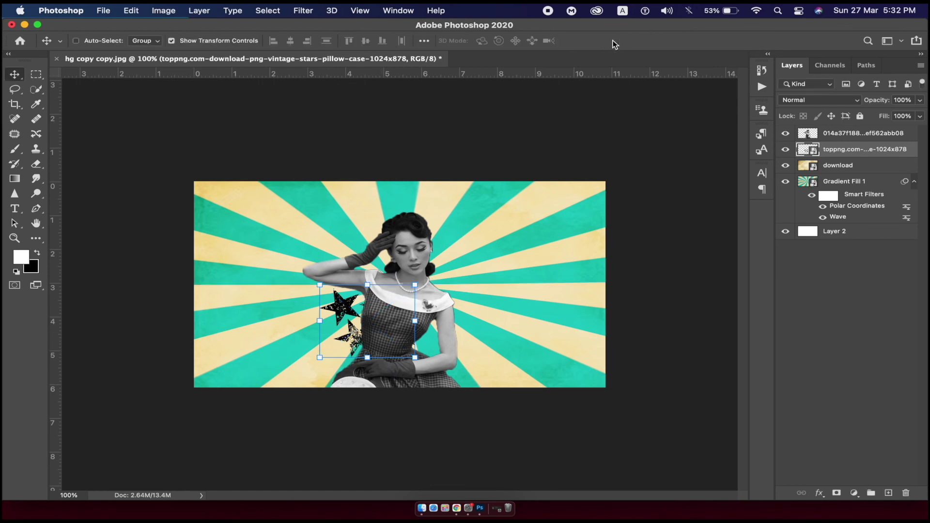
key("ctrl+j")
Step: Move a shrunken star copy beside the woman's head, tilted about 49 degrees
left_click_drag(341, 310, 437, 247)
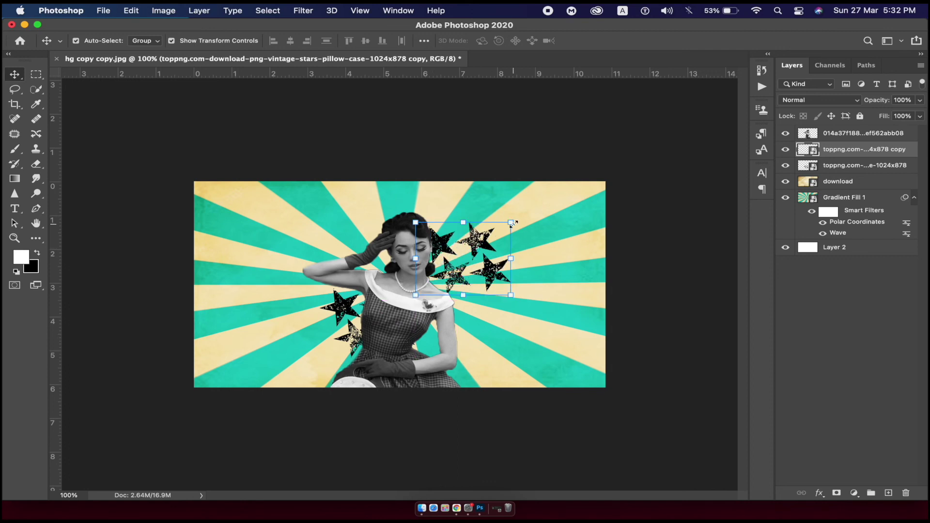
mouse_move(512, 223)
left_mouse_down()
mouse_move(481, 244)
mouse_move(447, 246)
left_mouse_up()
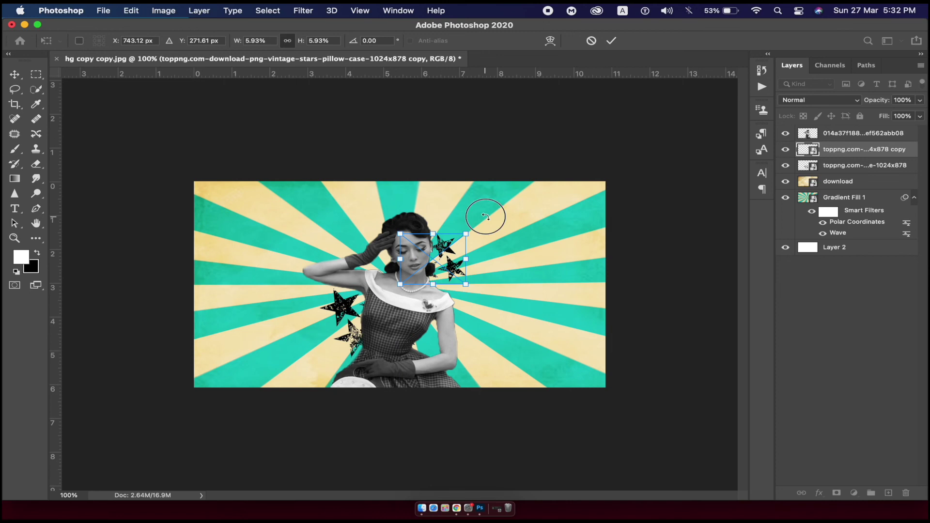
left_click_drag(484, 216, 431, 207)
left_click_drag(451, 245, 454, 252)
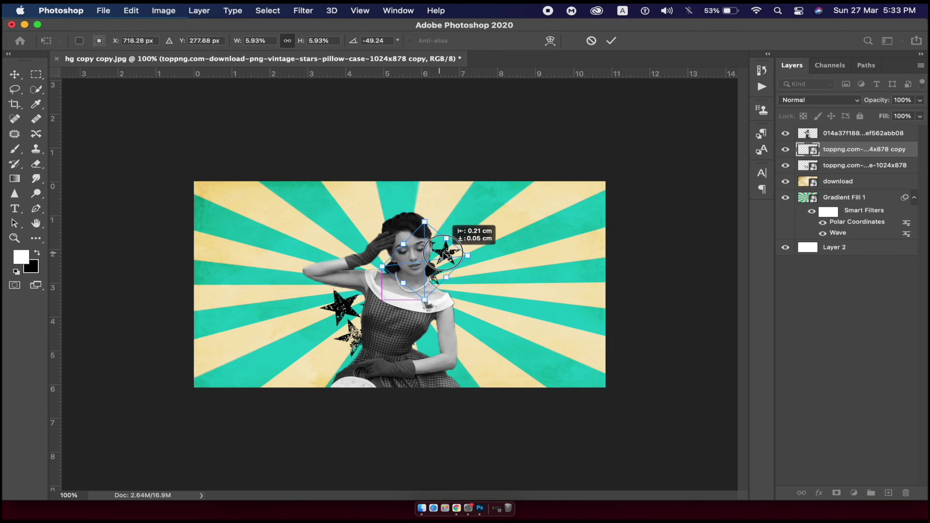
left_click(612, 41)
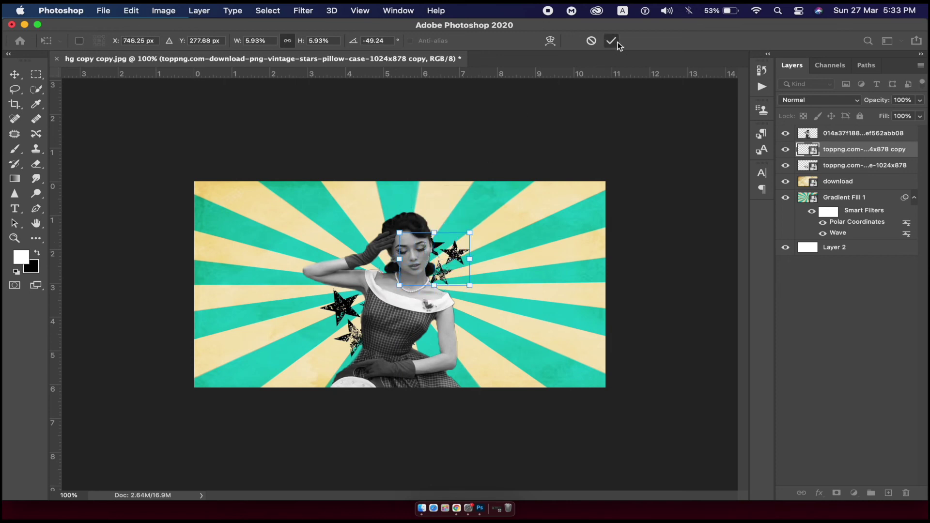
Step: Add another star copy at lower right, rotated about 54 degrees and enlarged to about 16%
left_click_drag(455, 259, 615, 376)
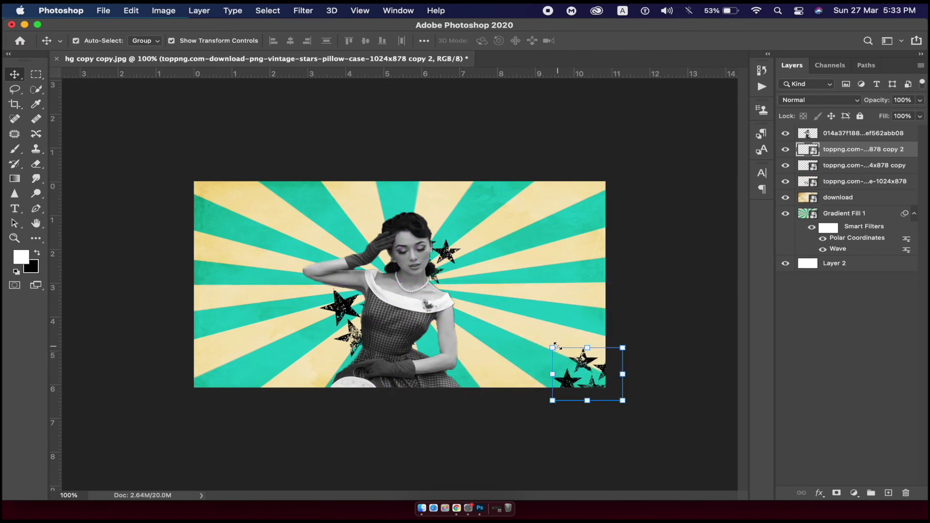
left_click_drag(556, 345, 551, 367)
left_click_drag(583, 330, 516, 287)
mouse_move(569, 274)
left_mouse_down()
mouse_move(573, 327)
mouse_move(586, 332)
left_mouse_up()
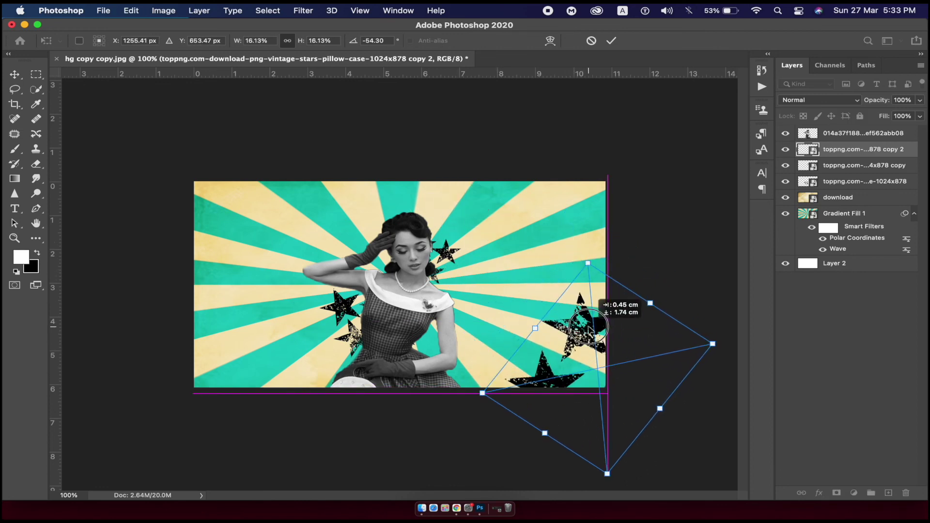
left_click(610, 41)
left_click(820, 102)
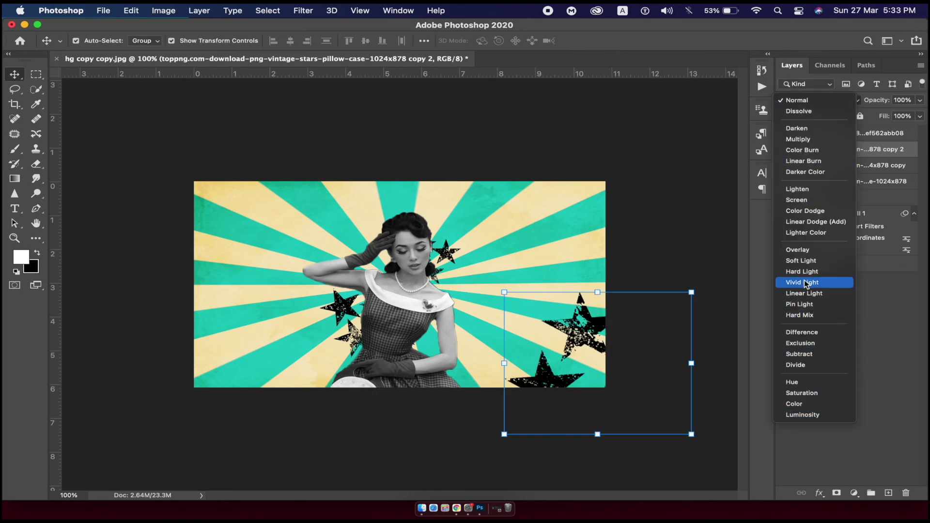
Step: Set the lower-right star layer's blend mode to Overlay and undo an accidental duplicate
left_click(795, 250)
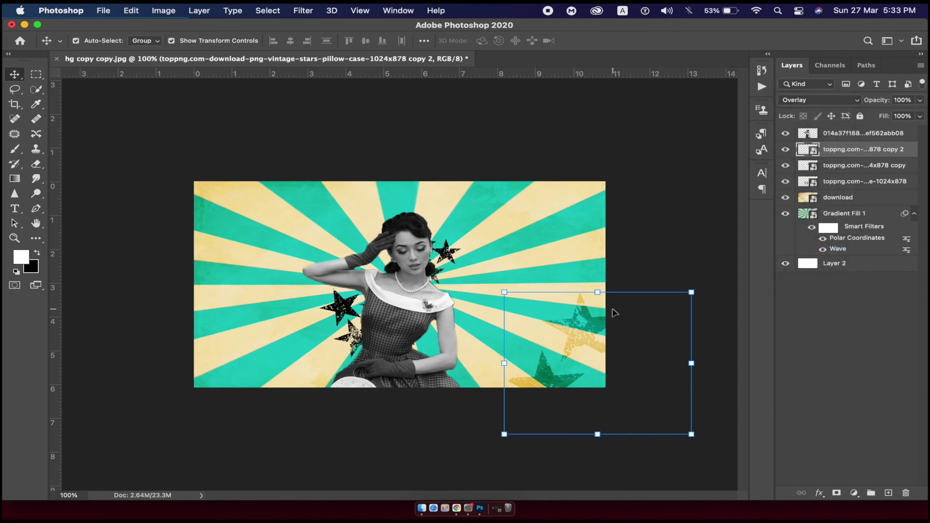
left_click_drag(580, 322, 333, 241)
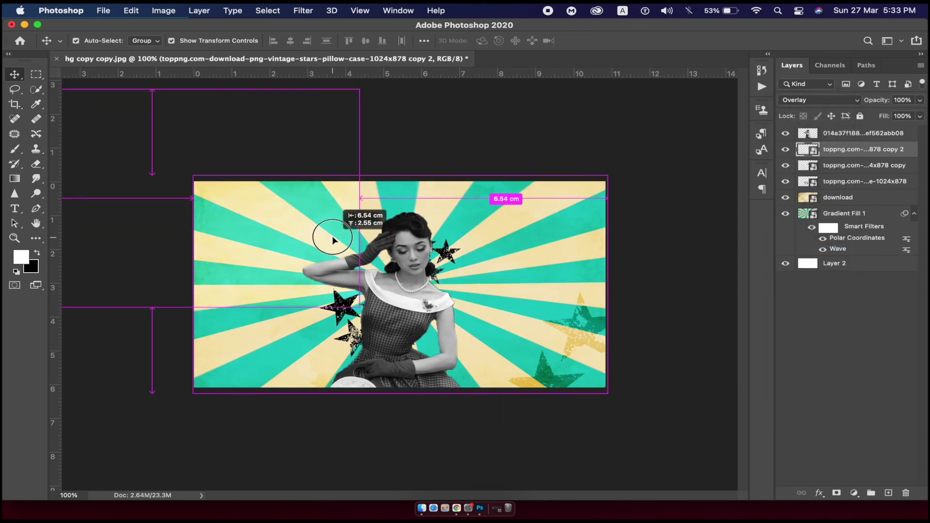
key("super+z")
Step: Copy the Overlay stars to the upper left, rotated about 53° and enlarged to about 25%
left_click(578, 334)
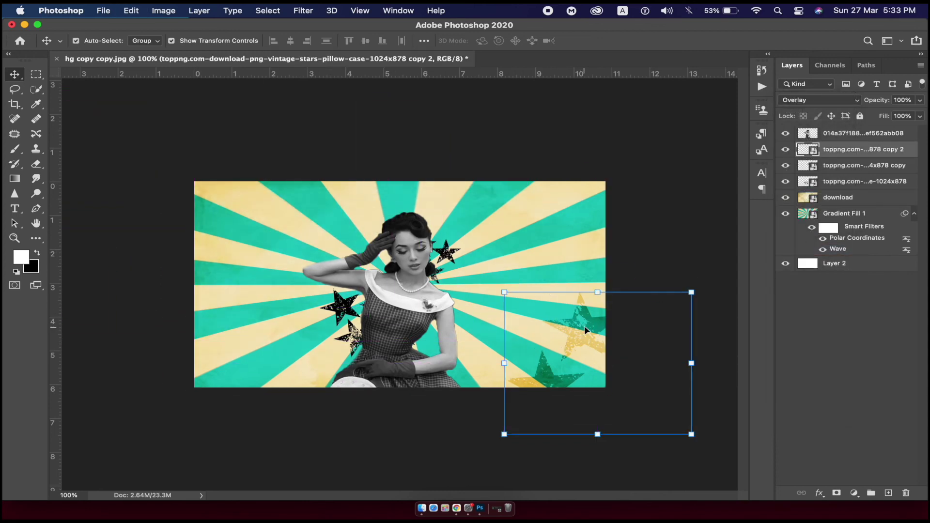
left_click_drag(584, 325, 195, 180)
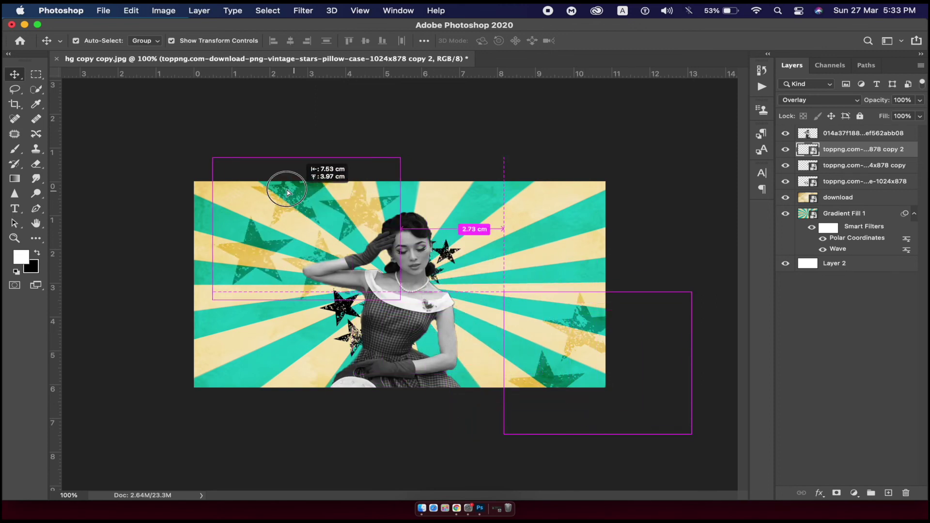
key("super+t")
left_click_drag(310, 291, 352, 333)
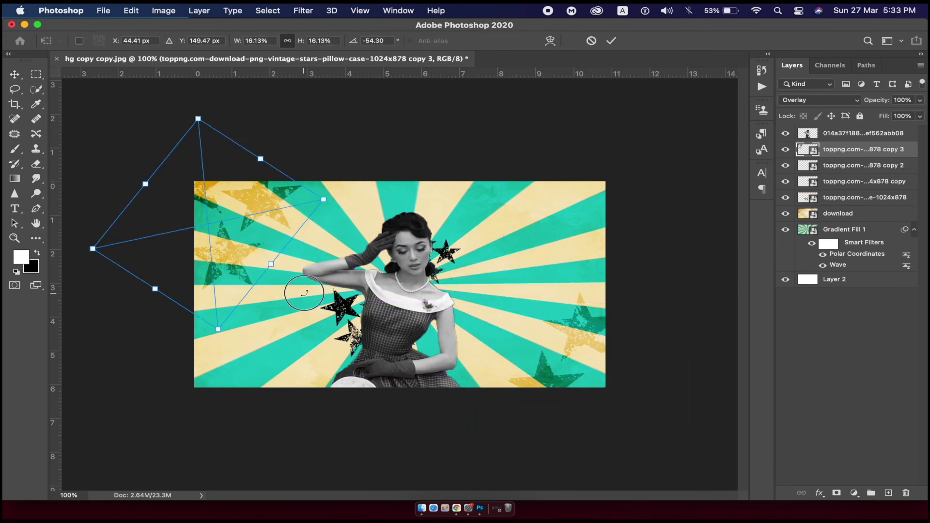
left_click_drag(323, 202, 446, 178)
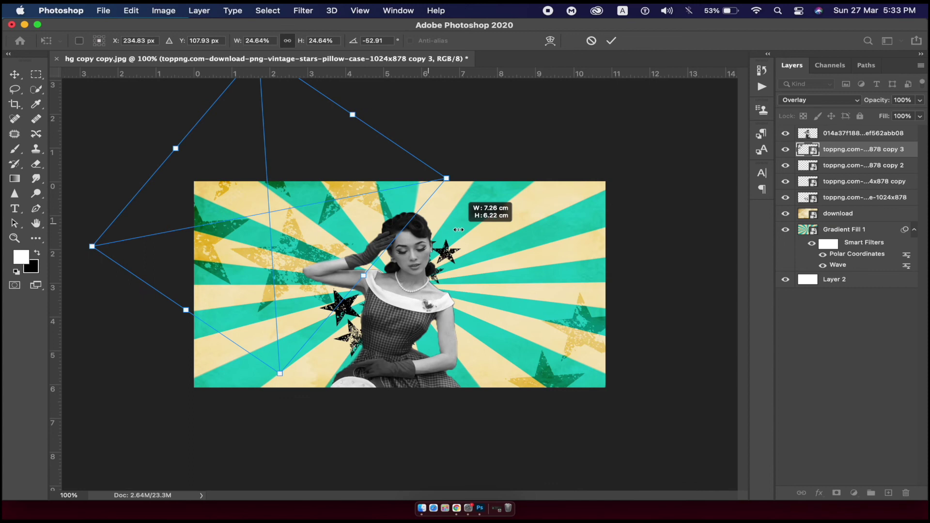
left_click_drag(285, 257, 265, 261)
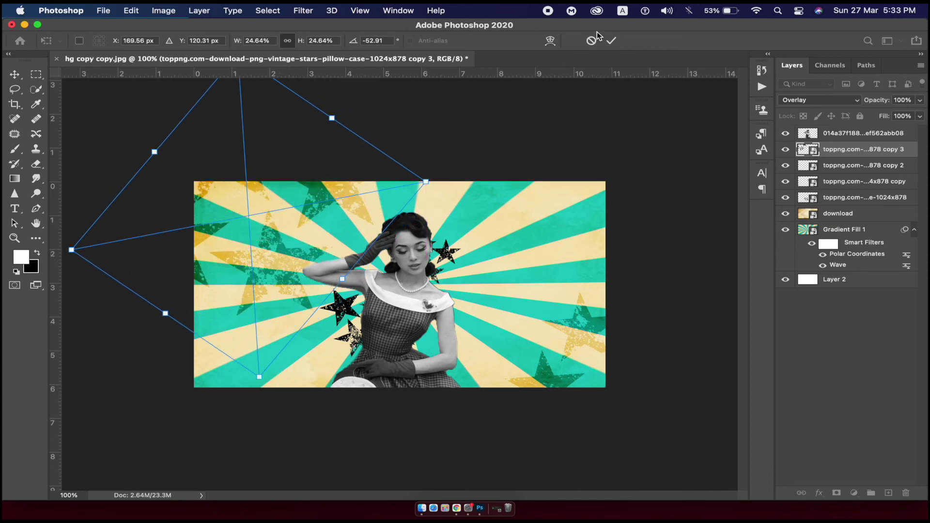
left_click(611, 40)
left_click(668, 165)
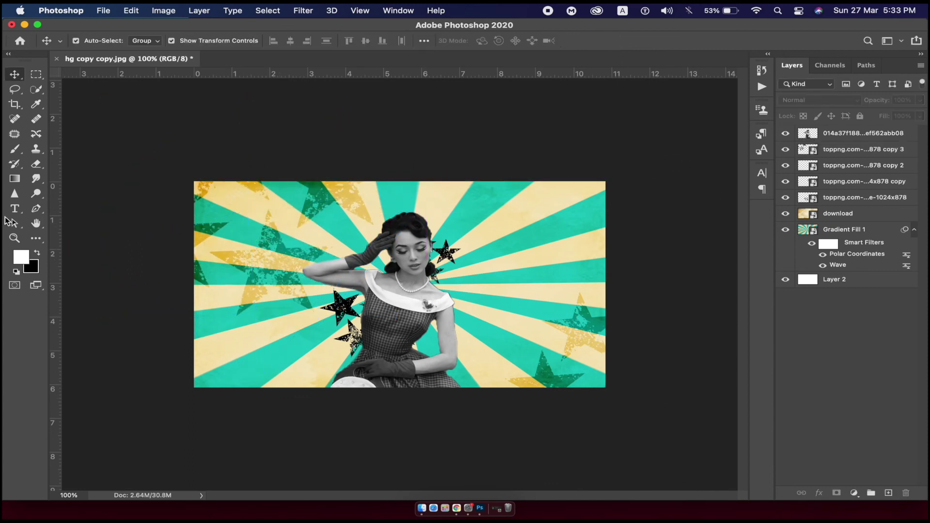
left_click(15, 238)
left_click(330, 288)
right_click(373, 235)
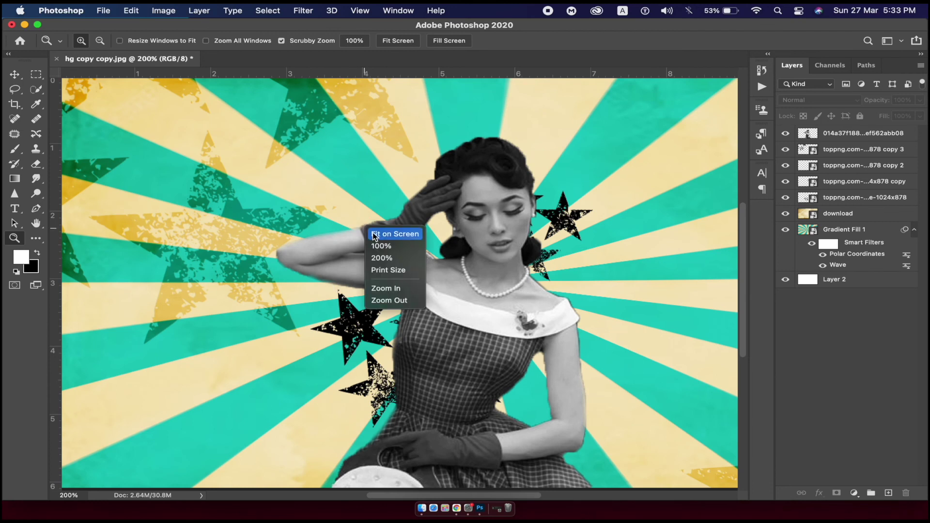
left_click(377, 235)
right_click(320, 161)
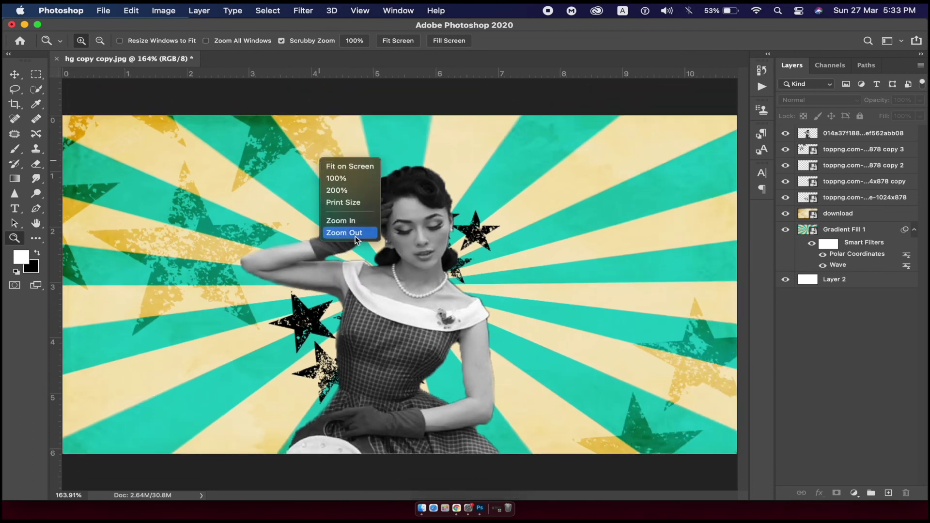
left_click(356, 236)
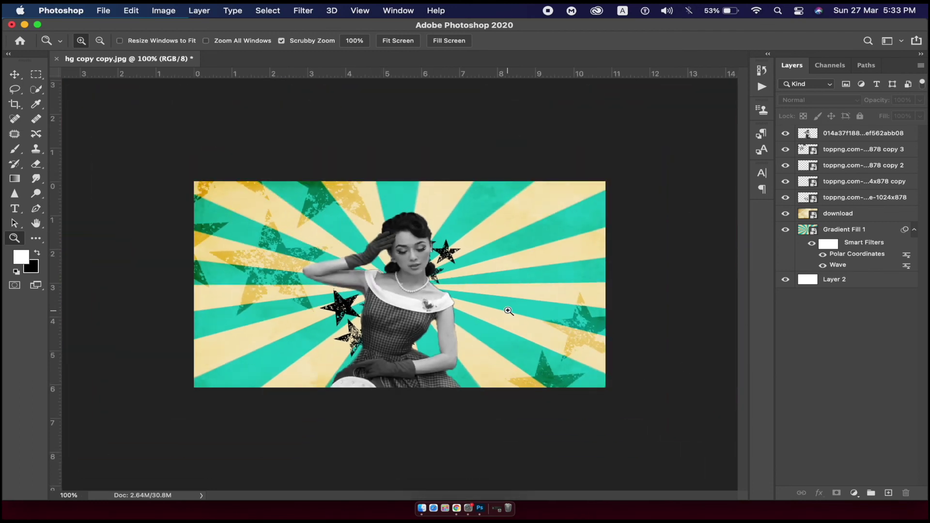